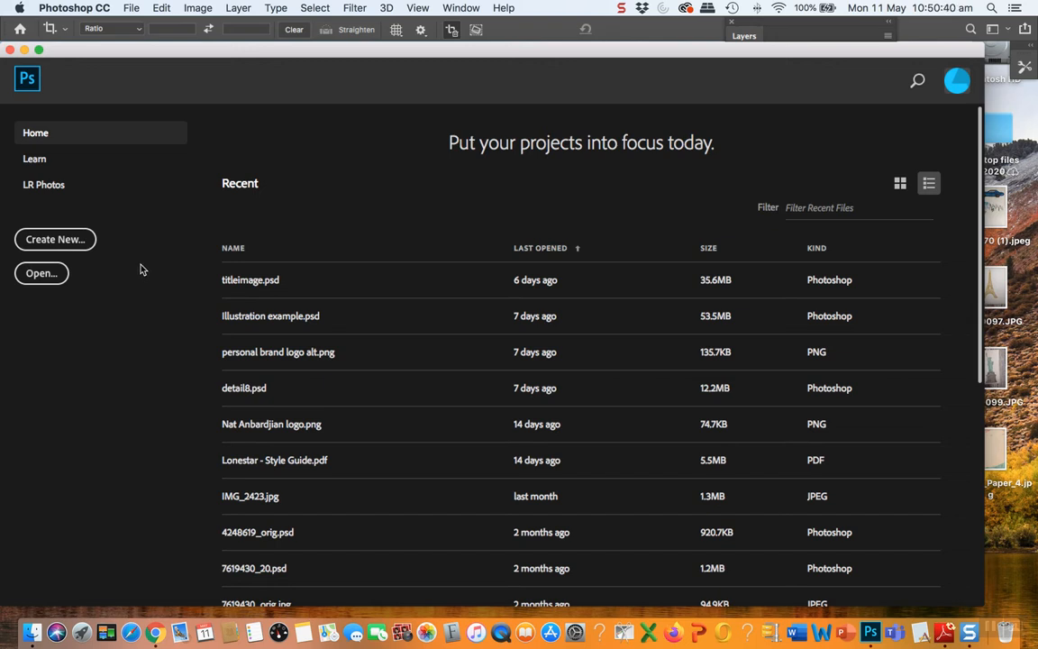
Create a portrait A3 print document, 297 x 420 mm at 300 ppi with a white background, and enlarge its window.
click(86, 240)
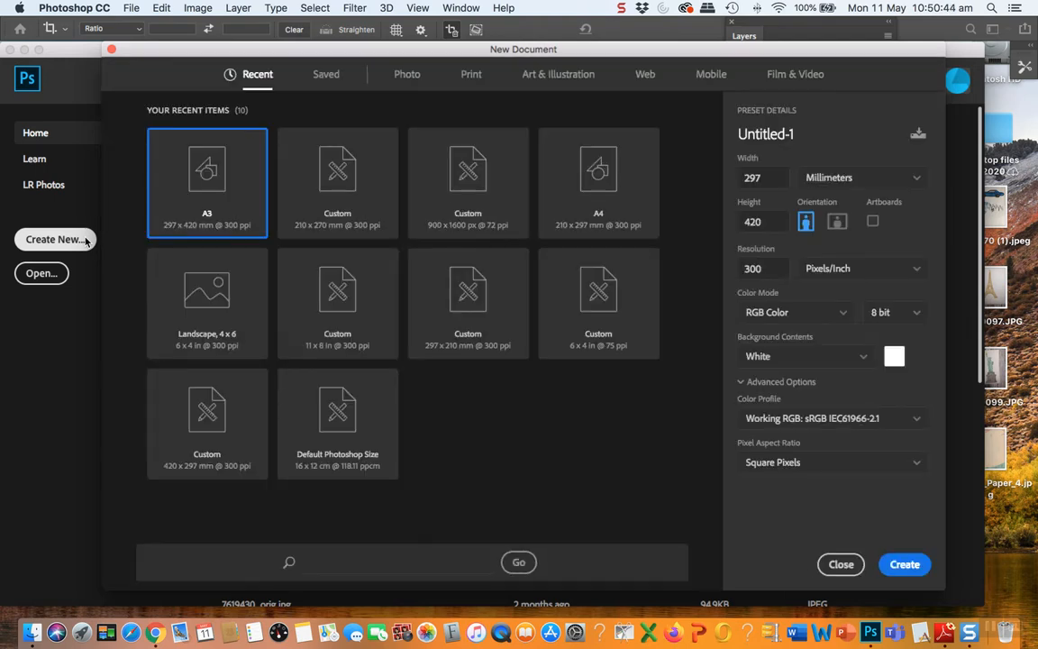
click(472, 78)
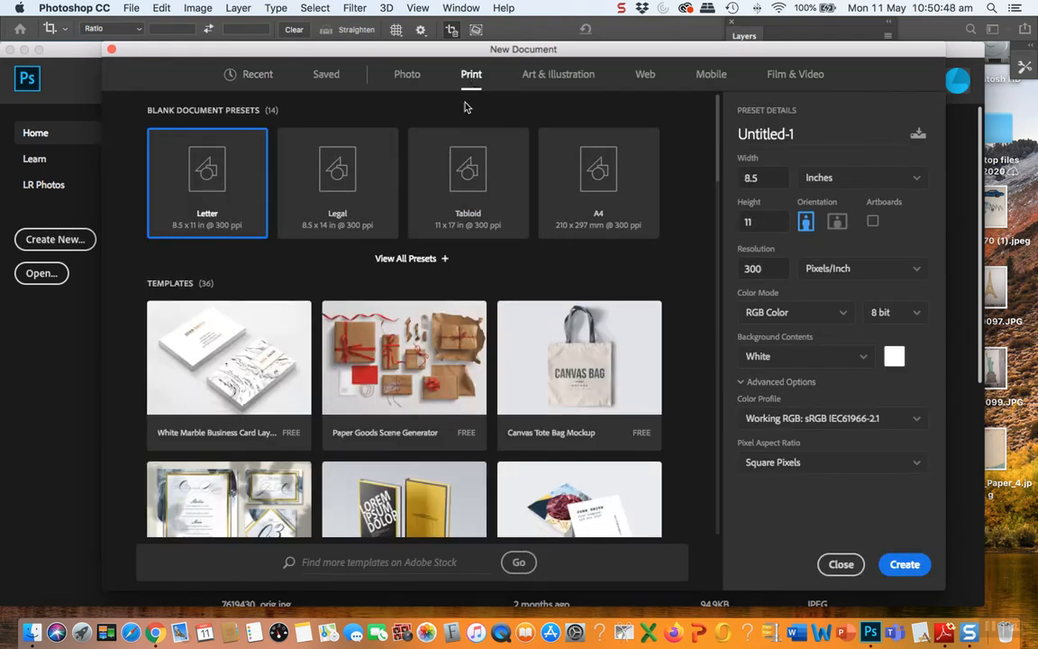
click(420, 261)
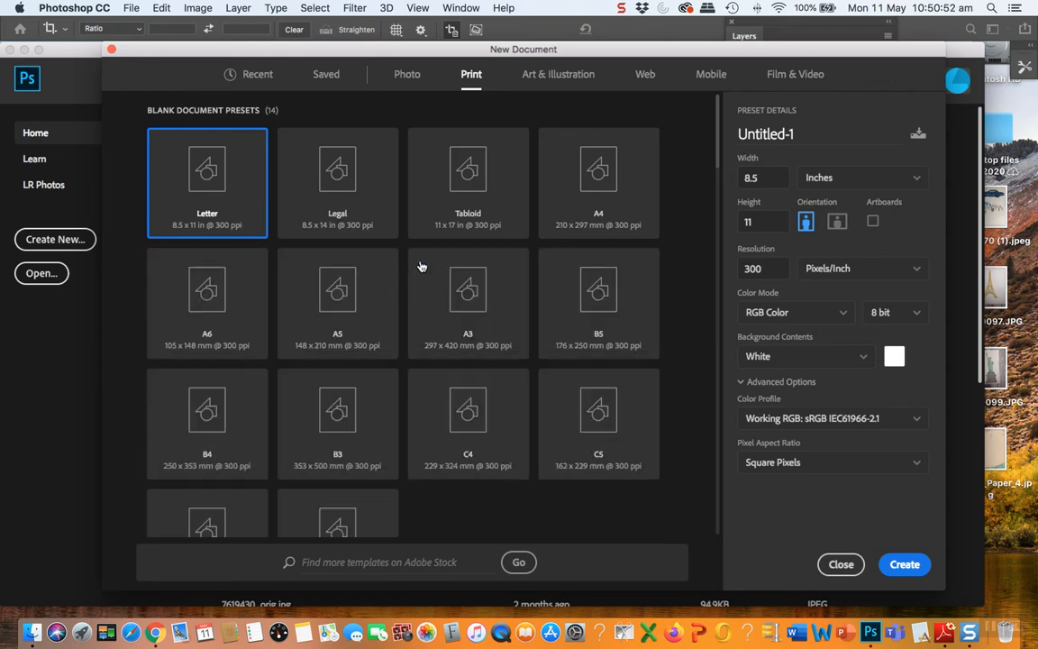
click(480, 320)
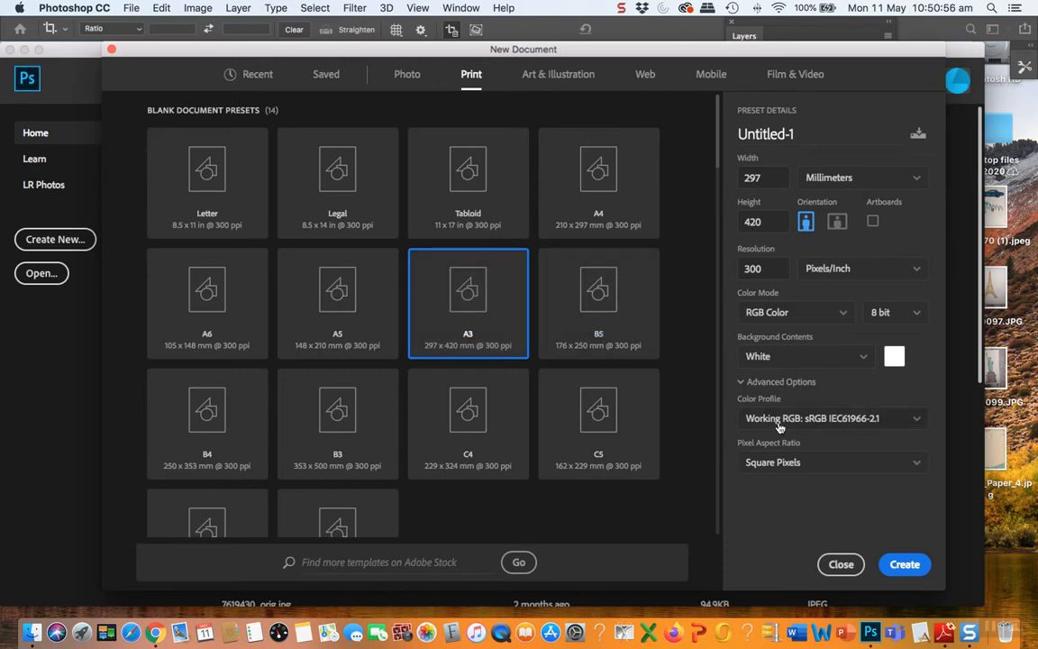
click(905, 565)
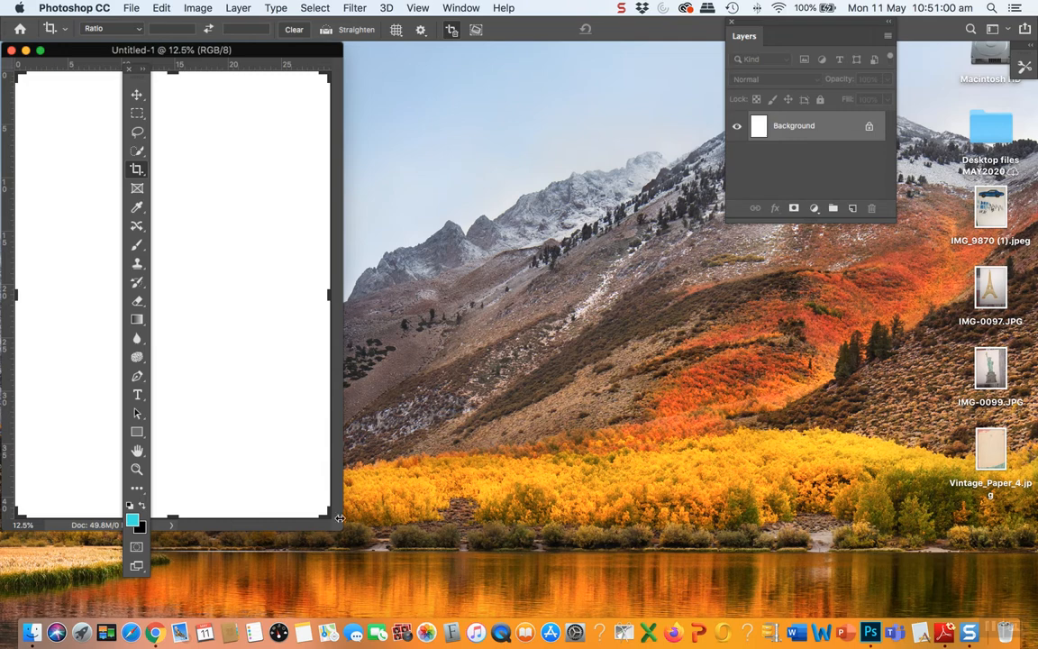
drag(338, 517, 826, 646)
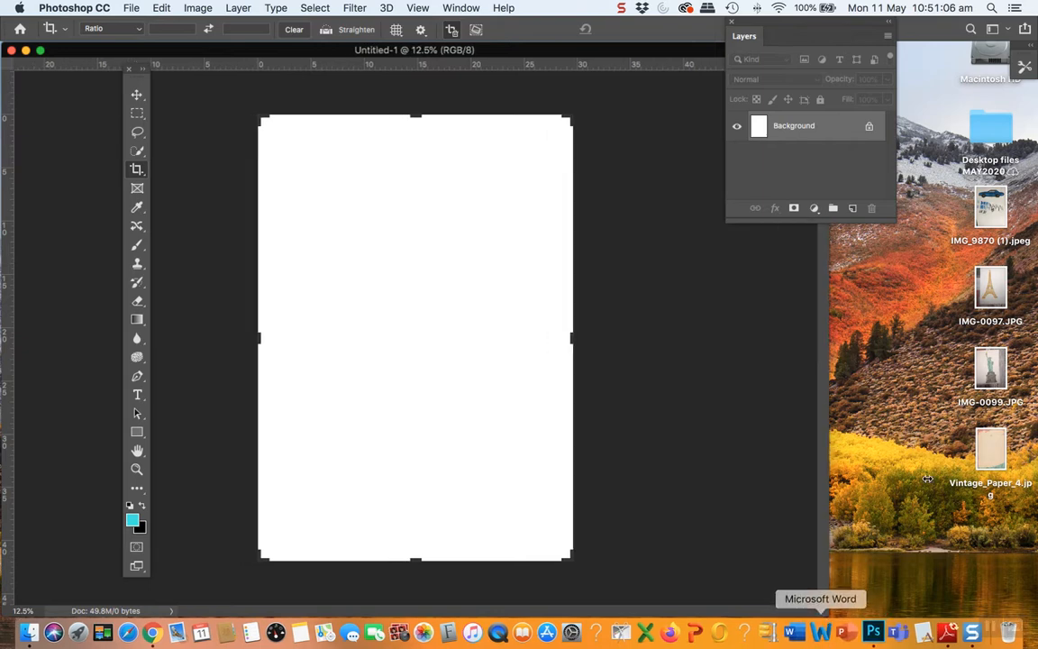
Place IMG_9870 (1).jpeg from the desktop into the blank document and shift it down the page.
click(992, 210)
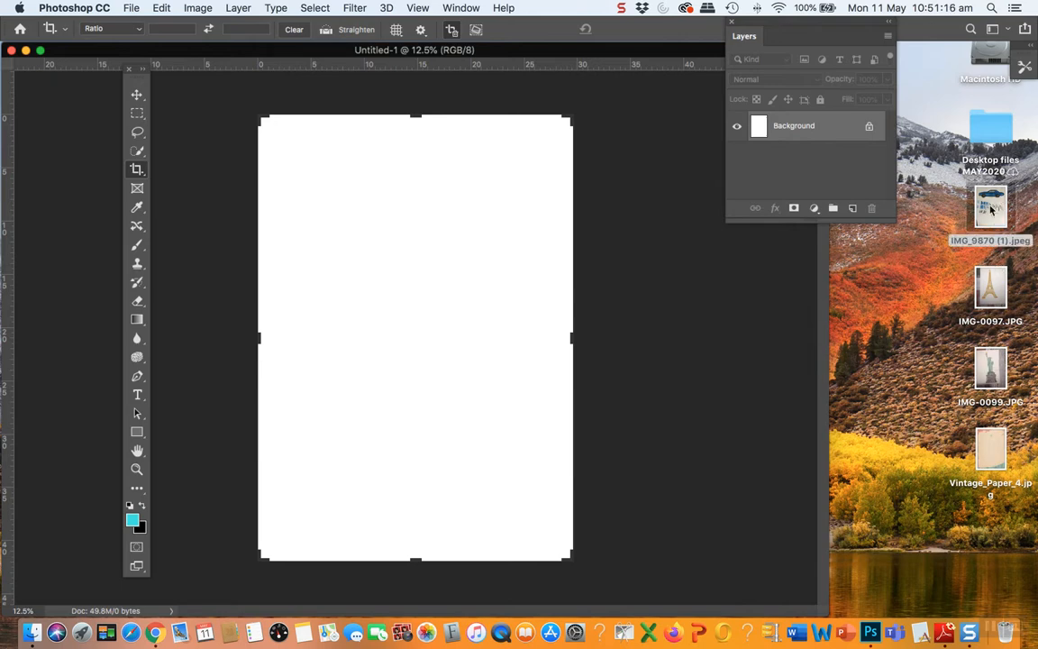
drag(988, 209, 413, 371)
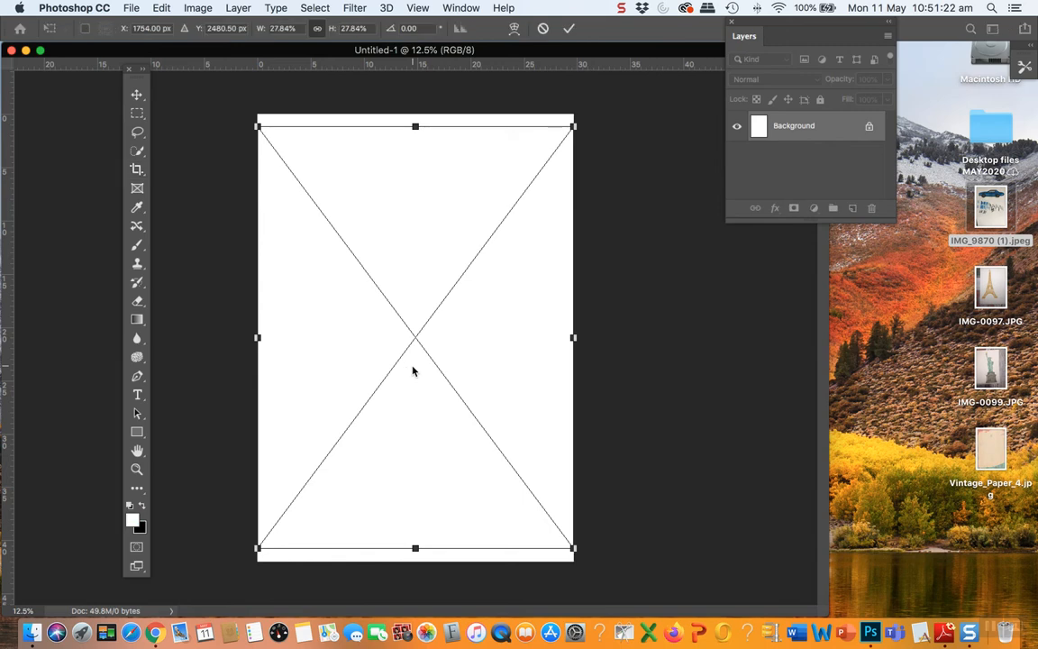
drag(408, 315, 411, 369)
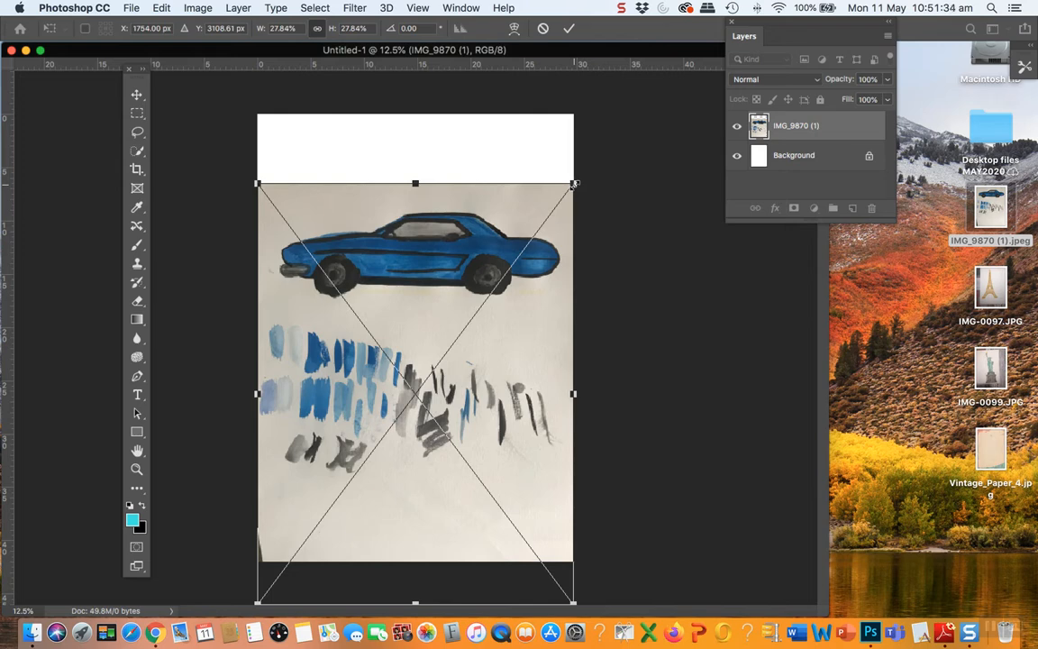
Scale the placed car image down to about 24% of its size, shift it right and commit the placement.
mouse_move(574, 185)
mouse_down()
mouse_move(556, 214)
mouse_move(583, 167)
mouse_up()
key(super+z)
drag(574, 185, 530, 231)
drag(385, 352, 422, 349)
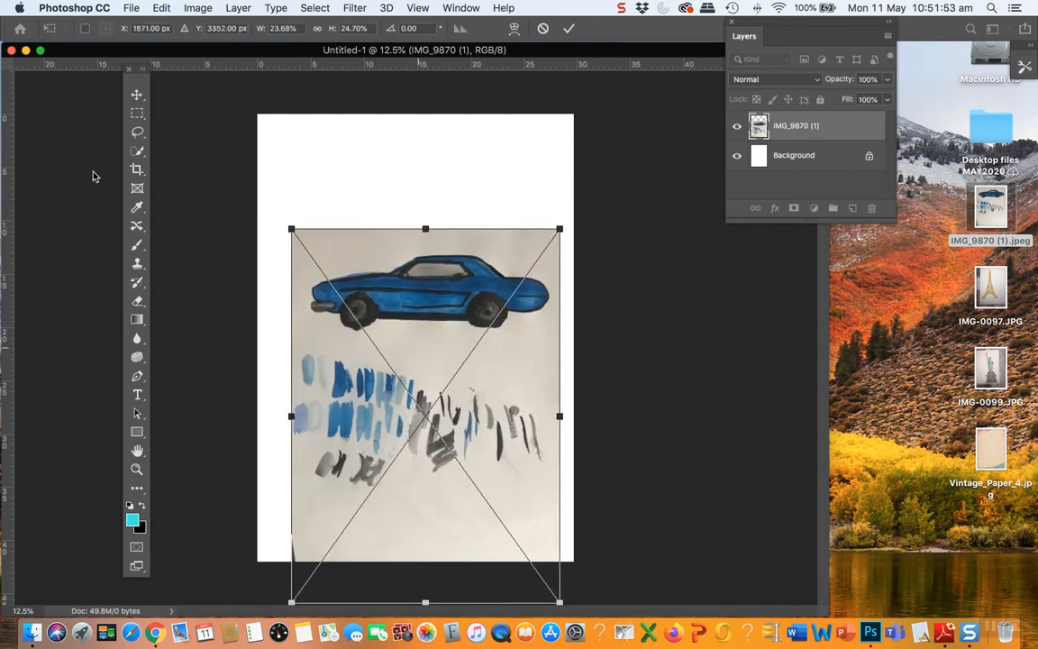
click(137, 96)
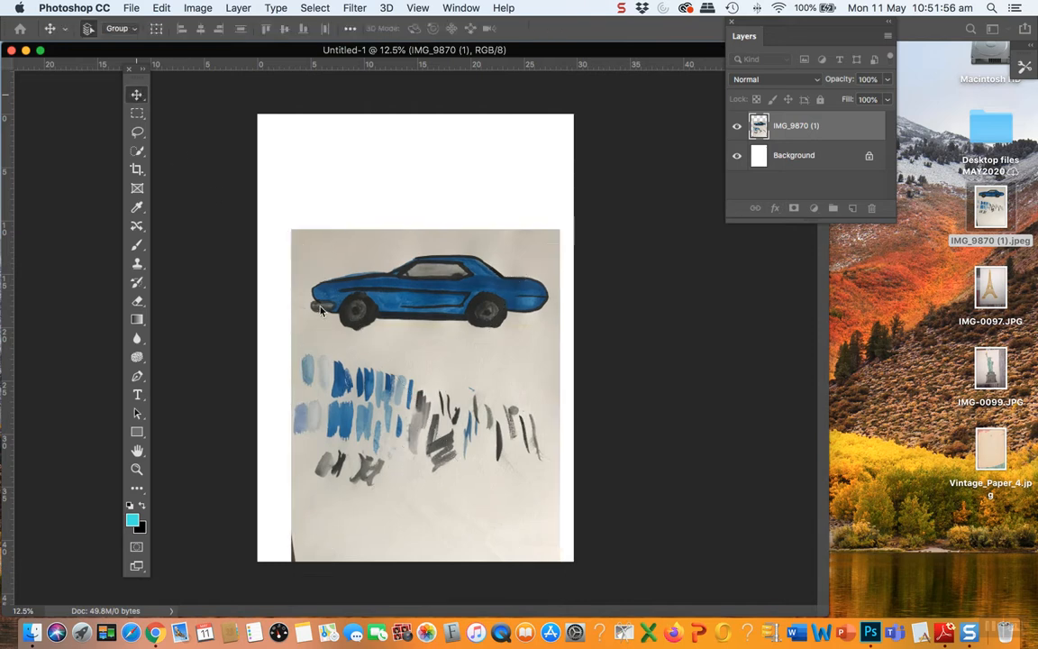
Move the car image left and up so white space remains on both sides of it.
drag(360, 340, 341, 331)
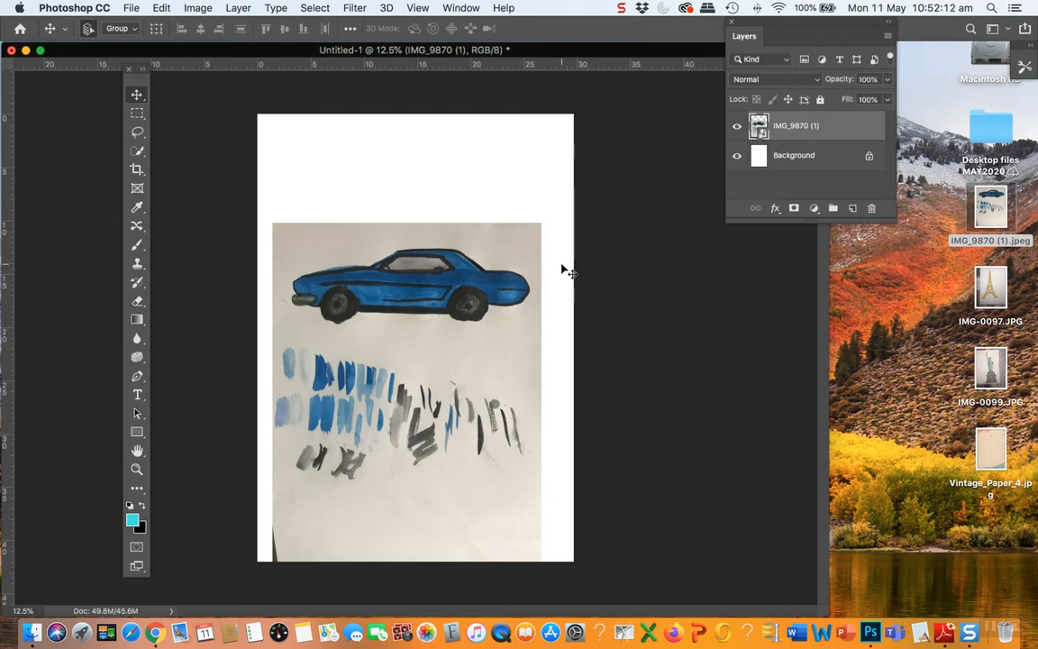
click(468, 337)
drag(468, 338, 470, 314)
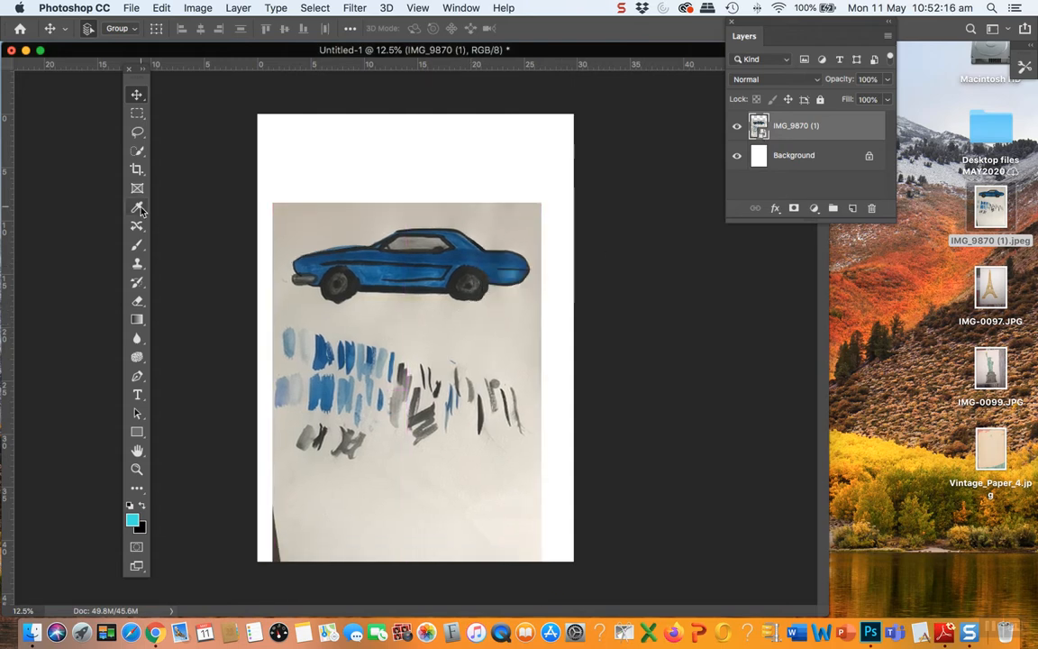
Choose the Brush tool and move the floating Layers panel closer, beside the page.
click(137, 244)
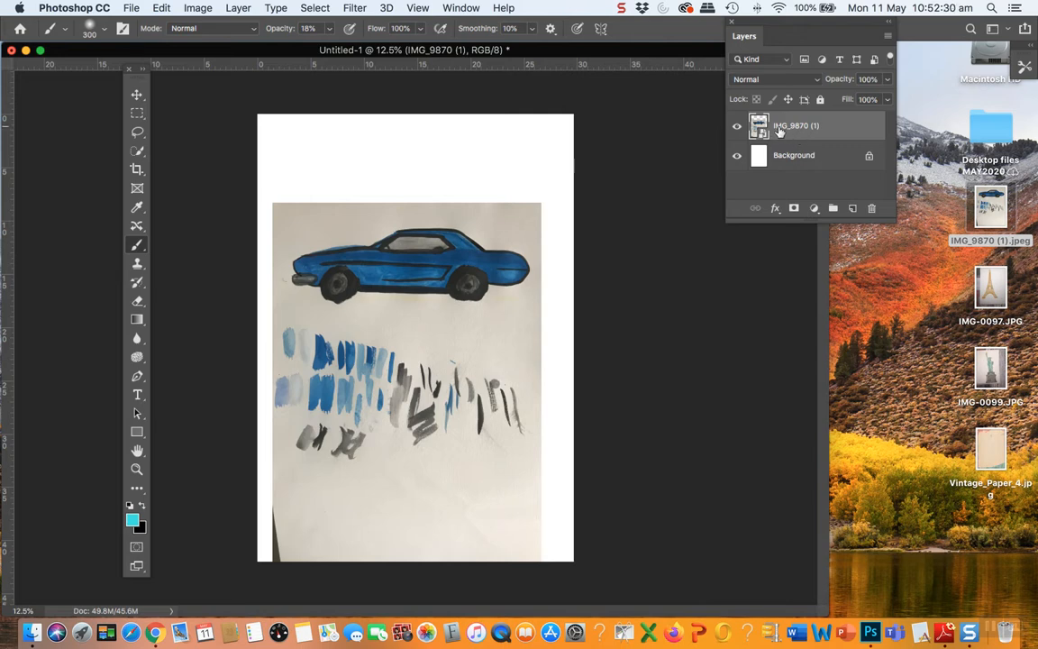
drag(781, 37, 644, 156)
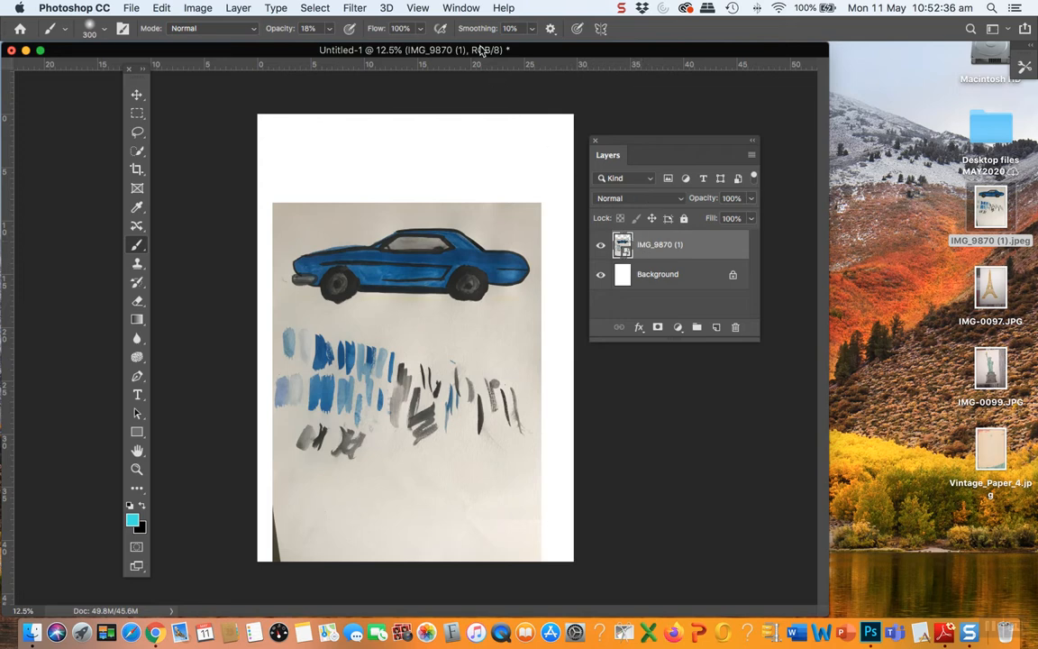
click(461, 8)
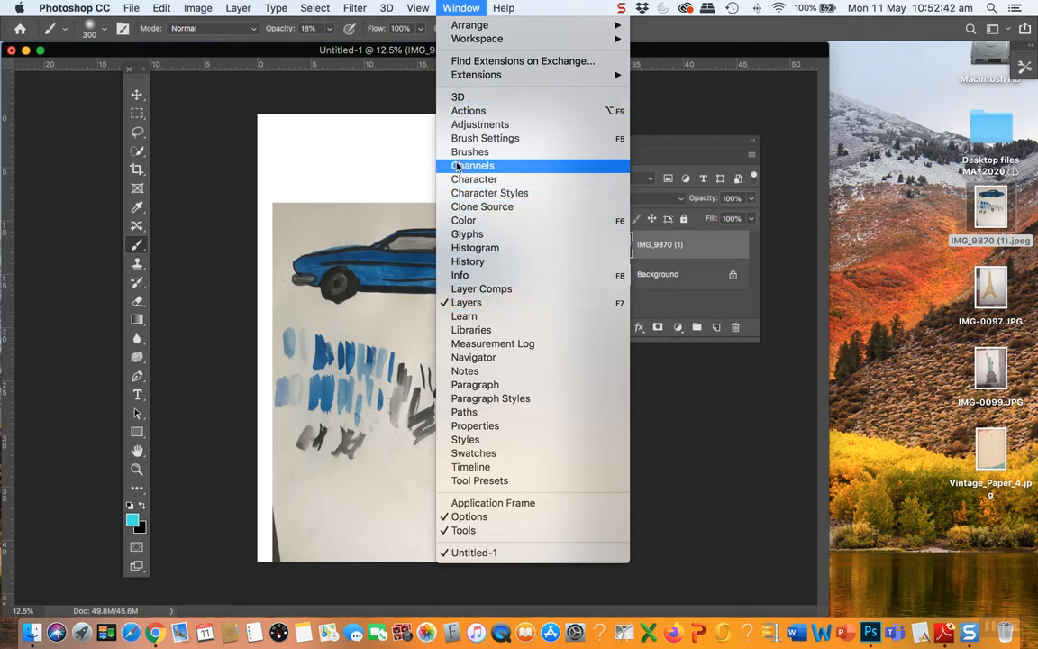
click(461, 7)
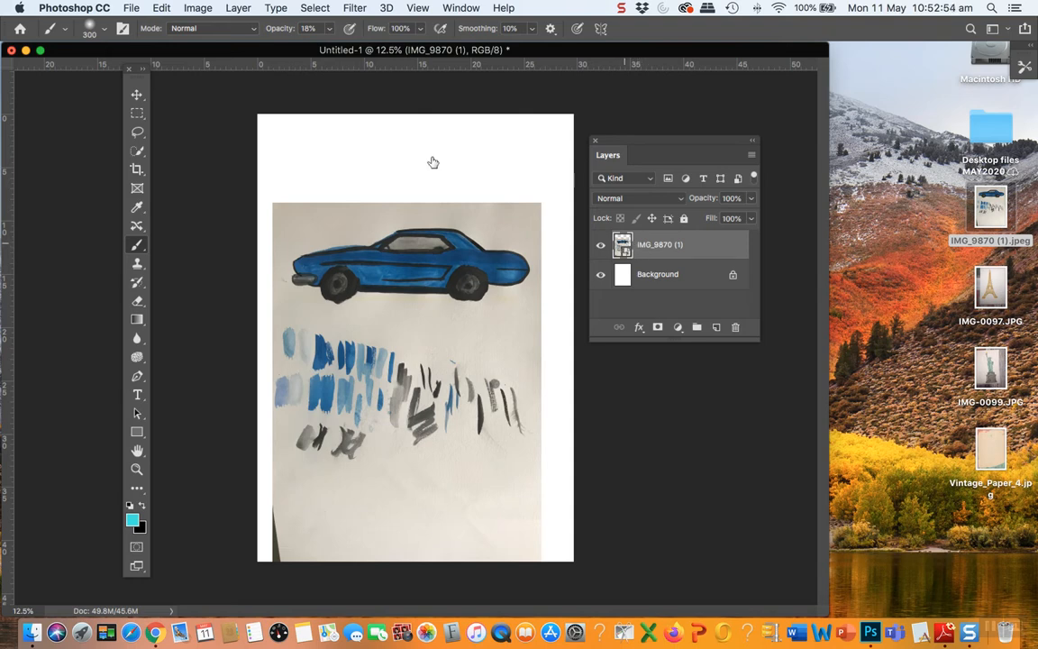
Rasterize the IMG_9870 (1) smart object layer and move the Layers panel higher beside the page.
click(238, 8)
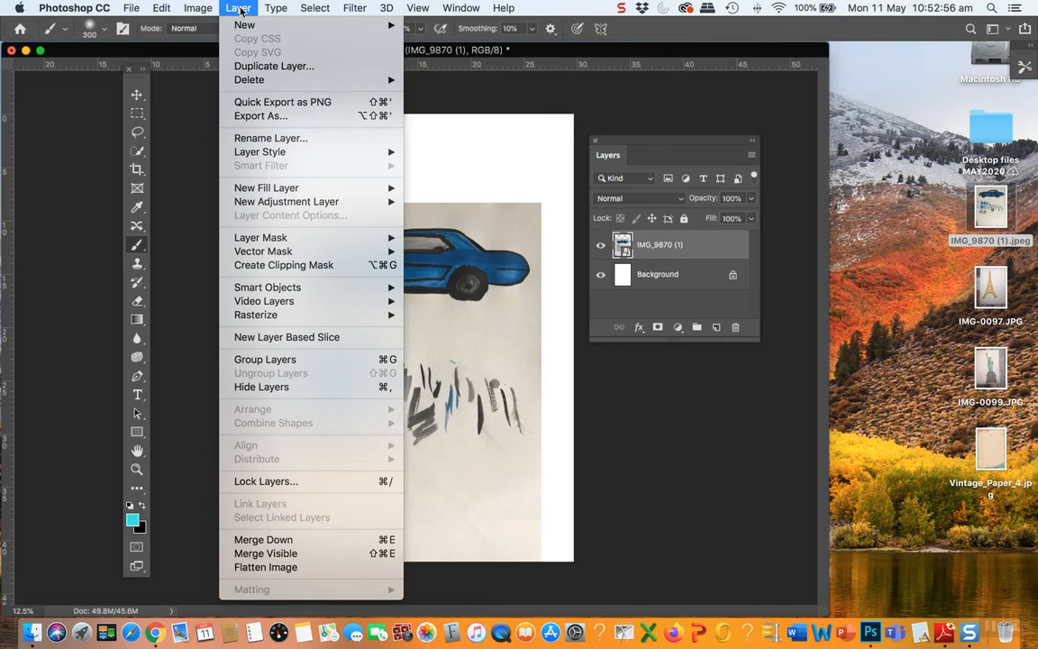
mouse_move(253, 318)
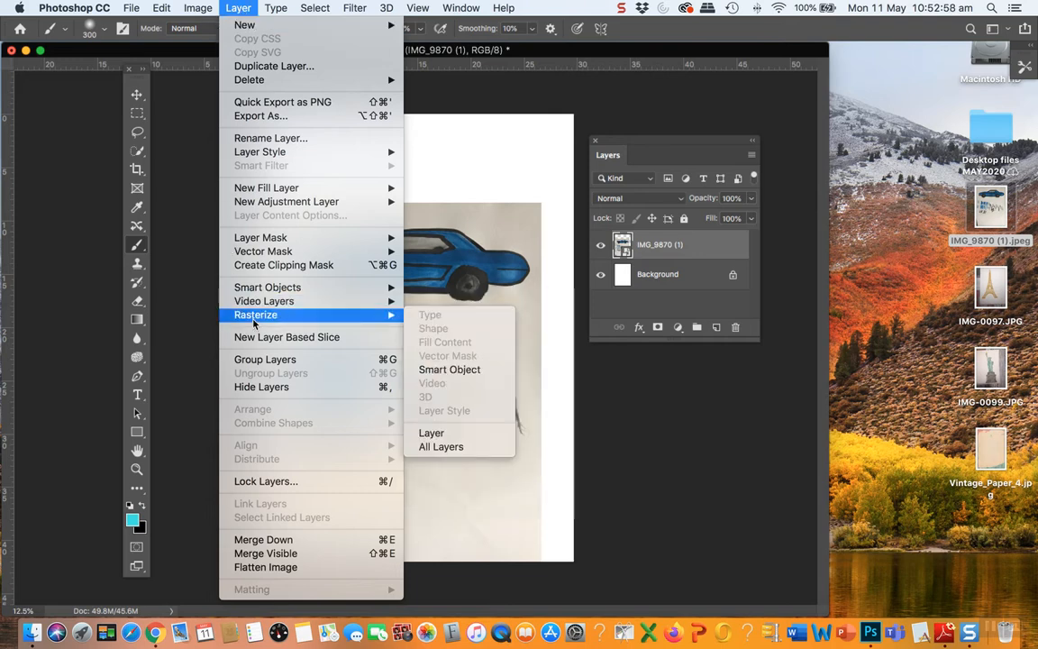
click(441, 371)
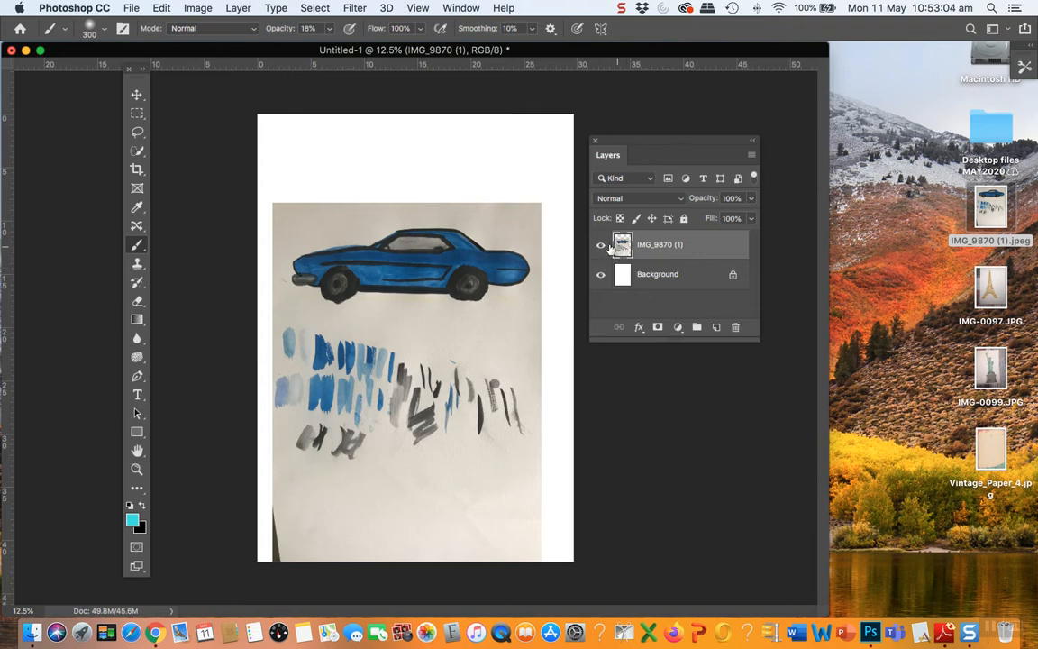
drag(618, 140, 637, 115)
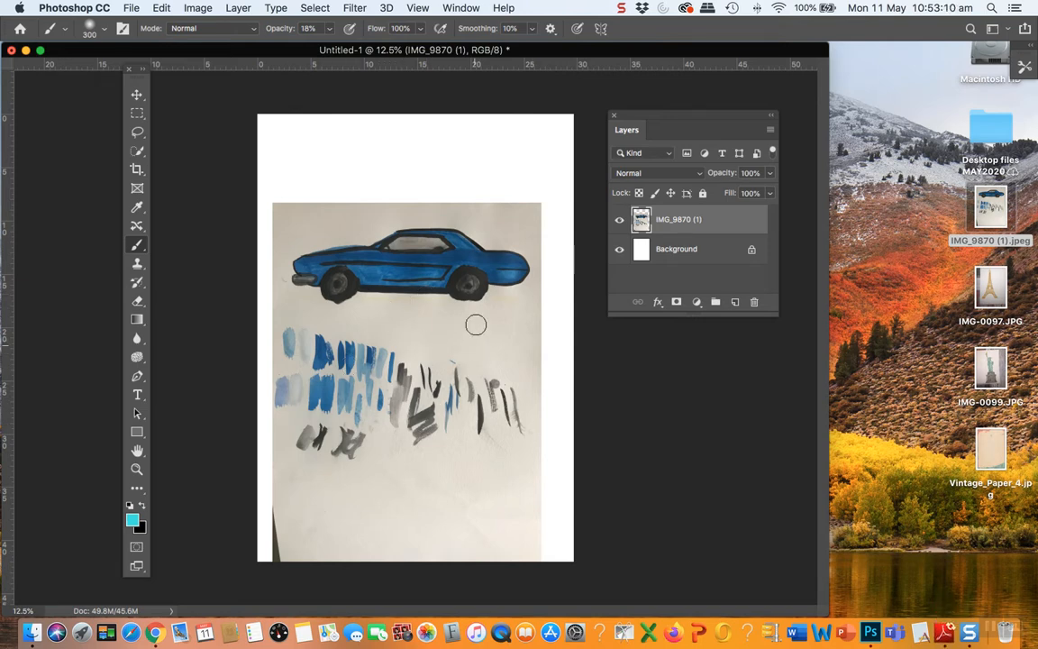
drag(668, 119, 666, 101)
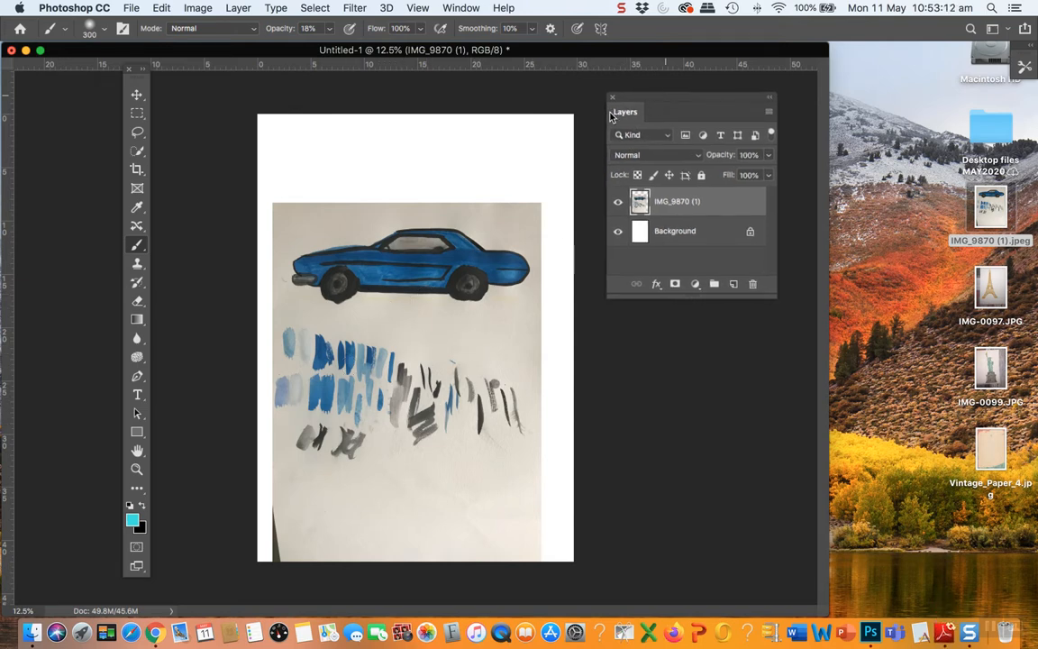
Try to select the paper background around the car with the Quick Selection tool, and deselect it.
click(140, 155)
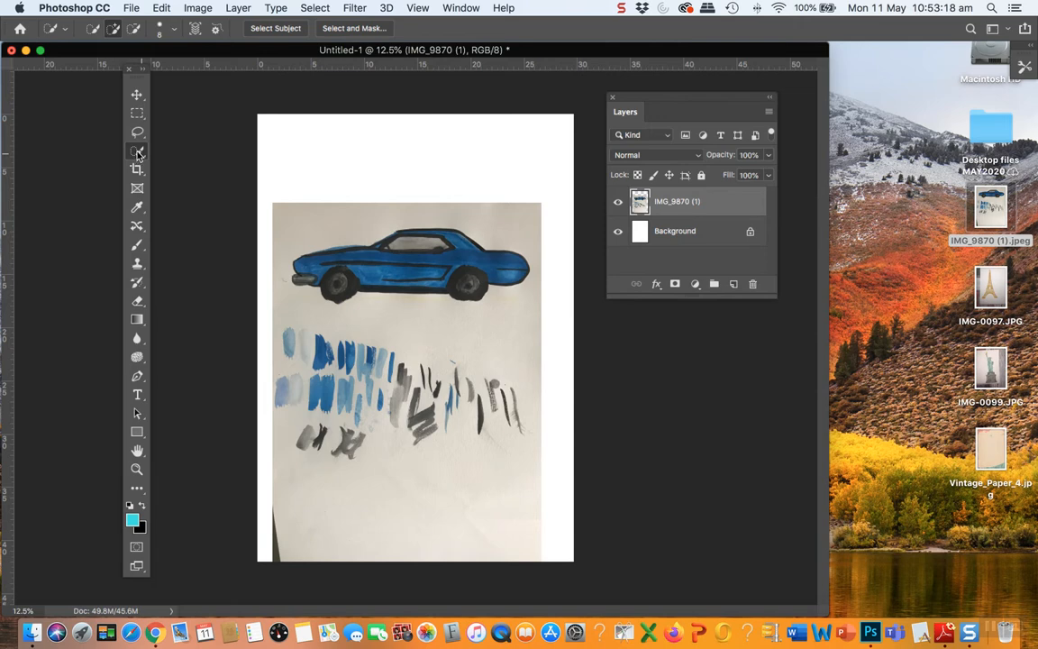
drag(345, 230, 424, 218)
click(420, 342)
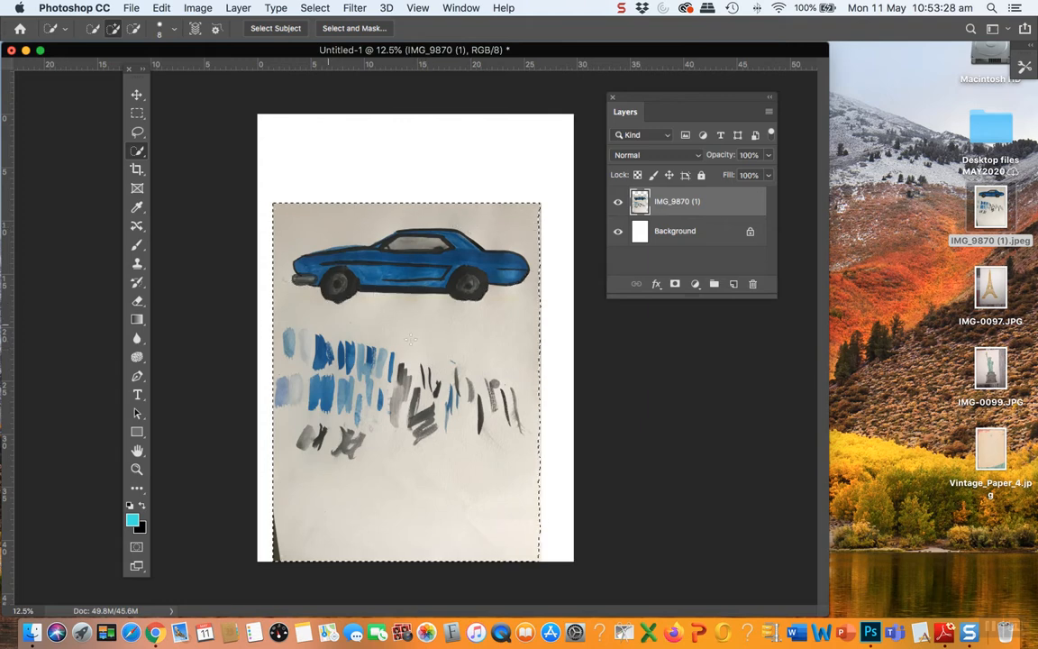
key(super+d)
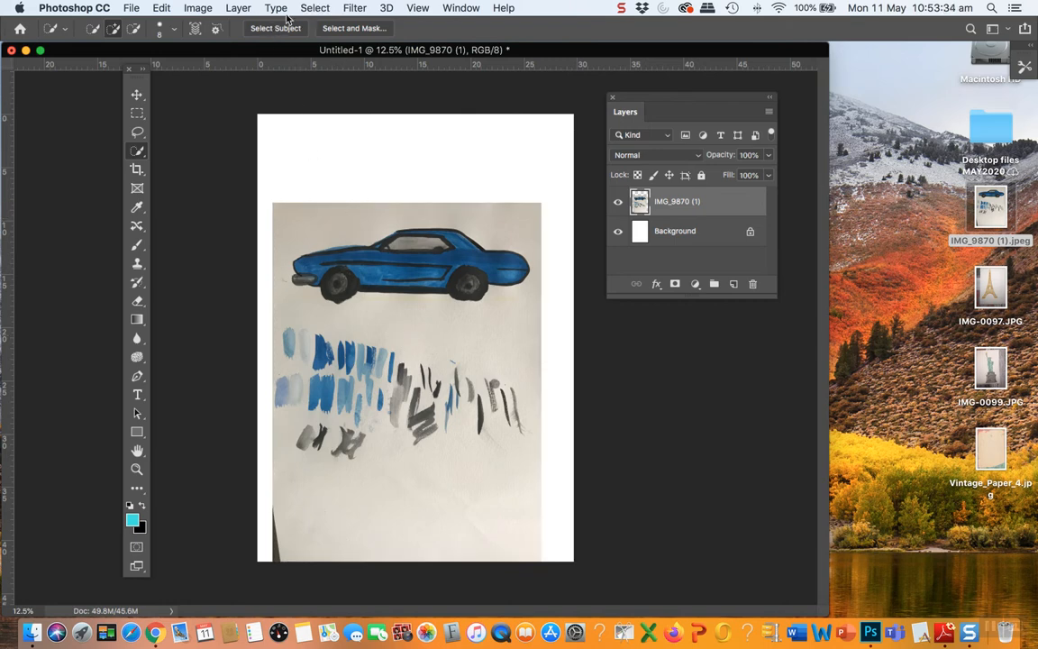
Select the image's pale paper background by Color Range with a fuzziness of 152, delete it and deselect.
click(316, 8)
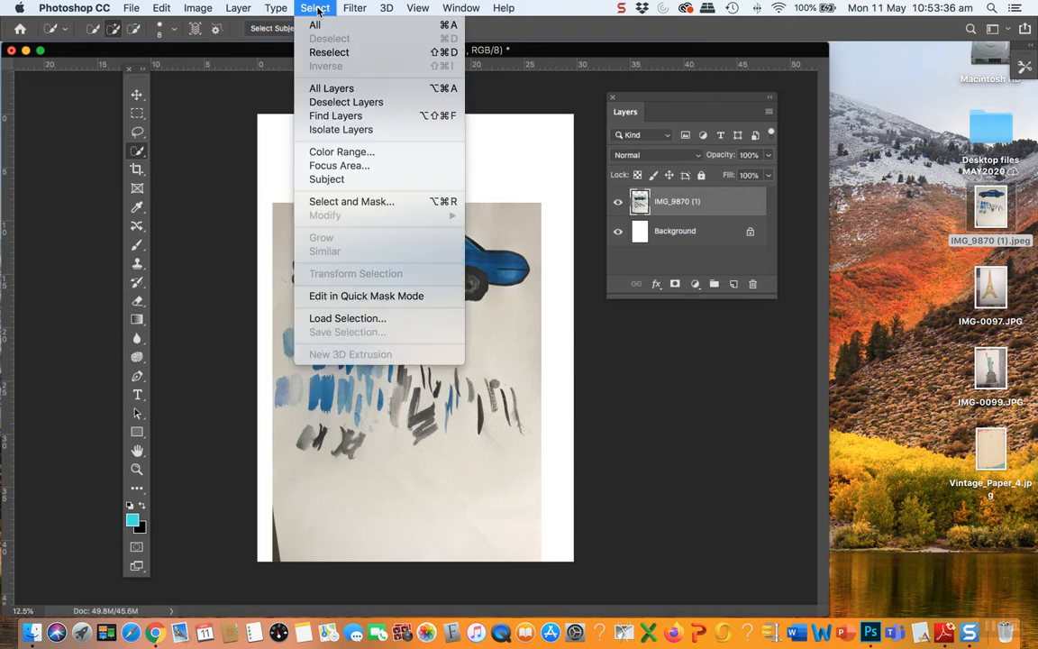
click(341, 154)
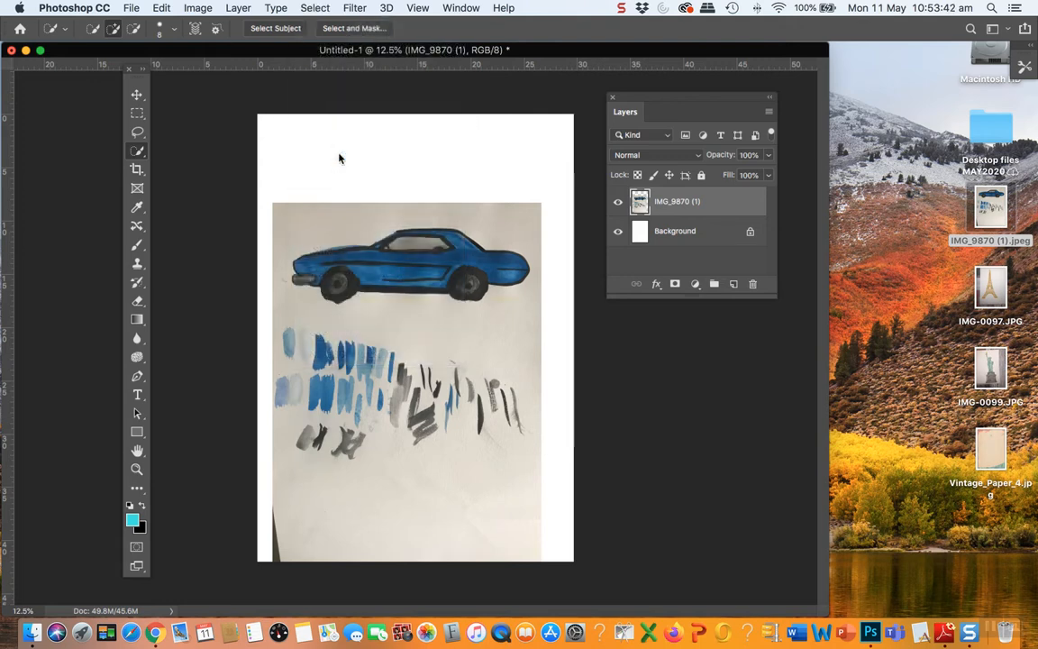
click(511, 232)
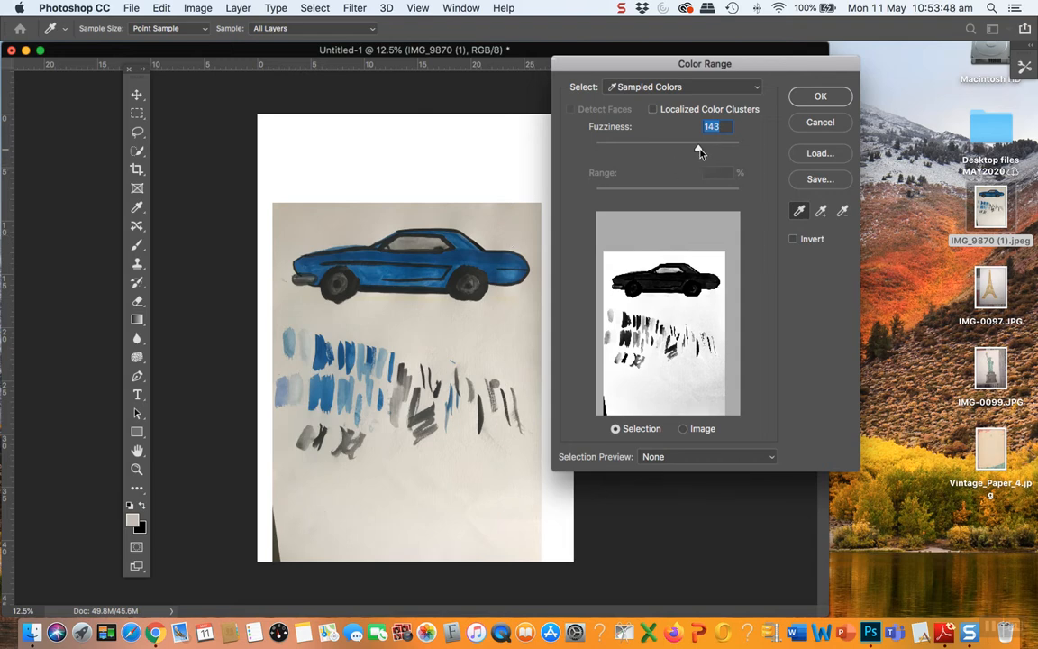
drag(697, 153, 701, 152)
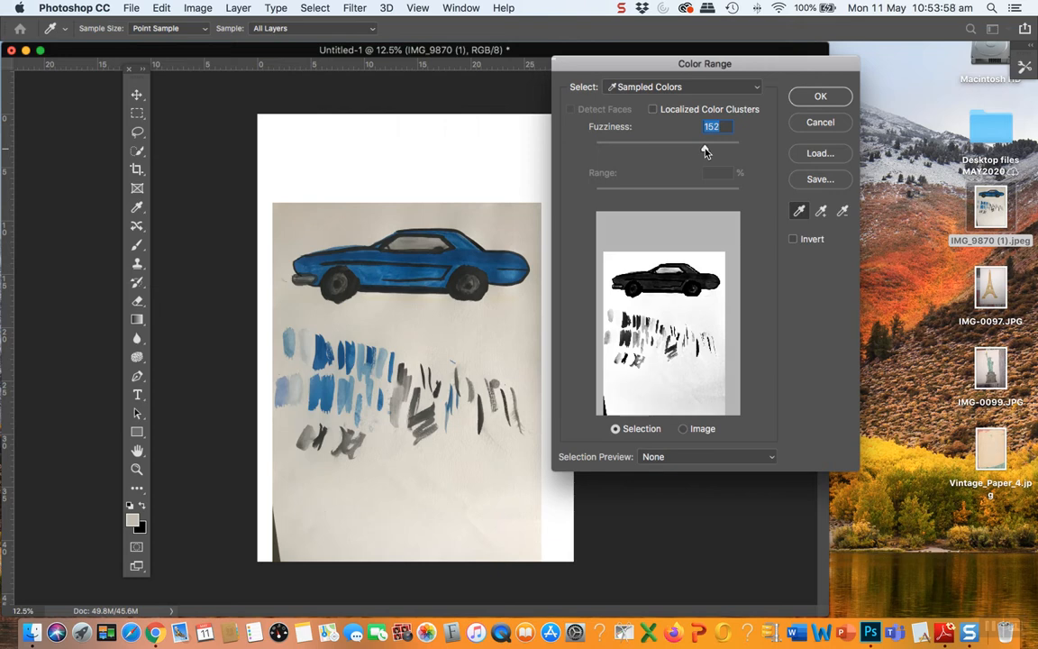
click(822, 98)
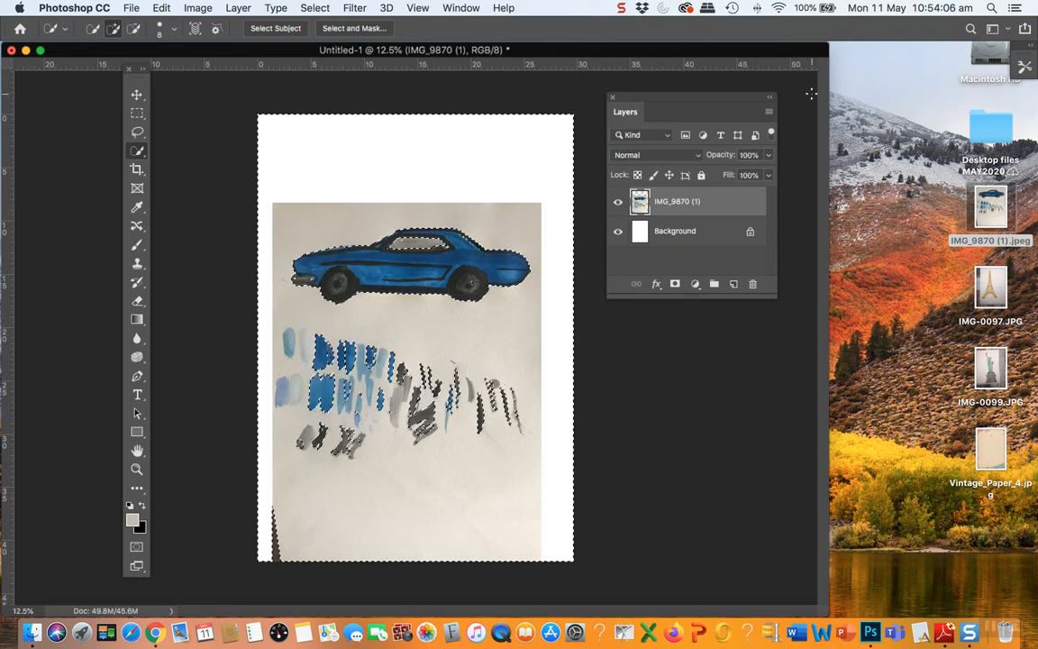
key(Delete)
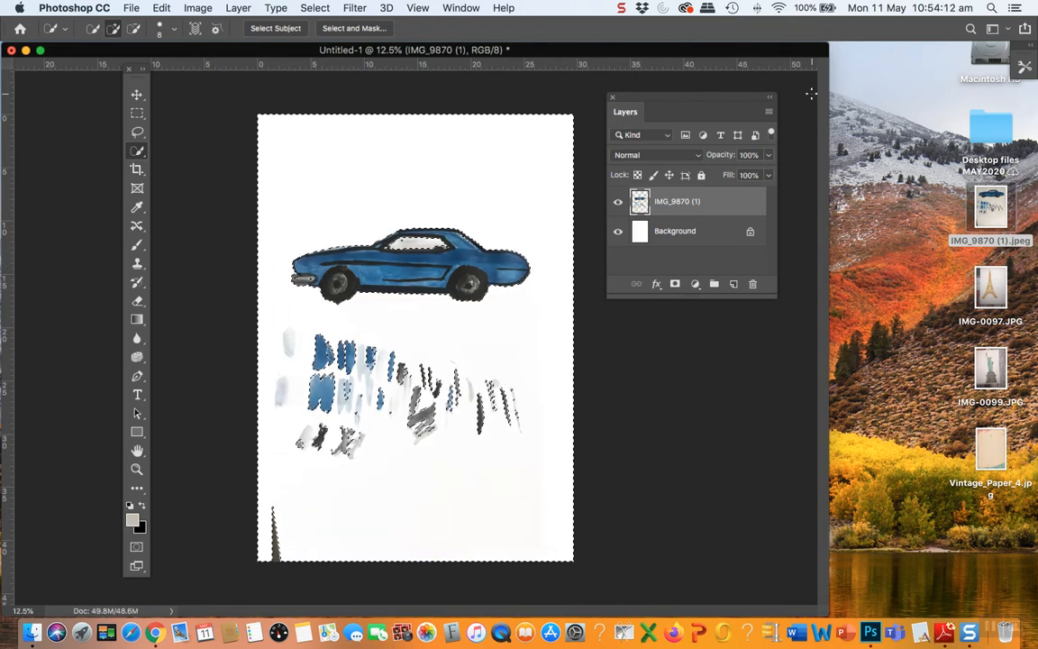
key(super+d)
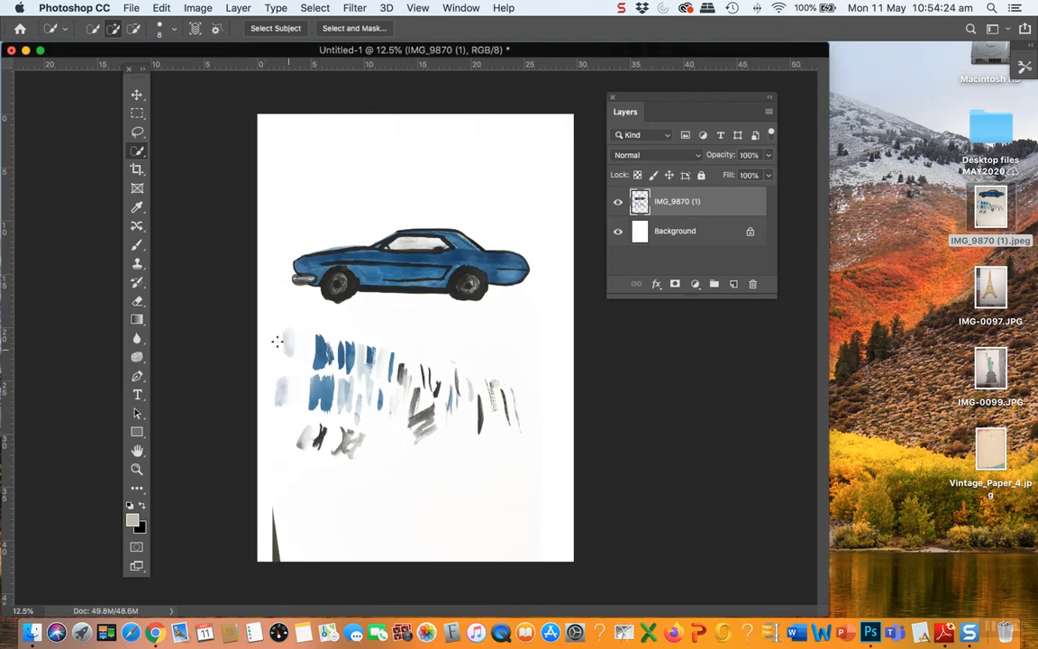
Outline the loose blue and grey paint strokes below the car with the Lasso tool, delete them and deselect.
click(137, 116)
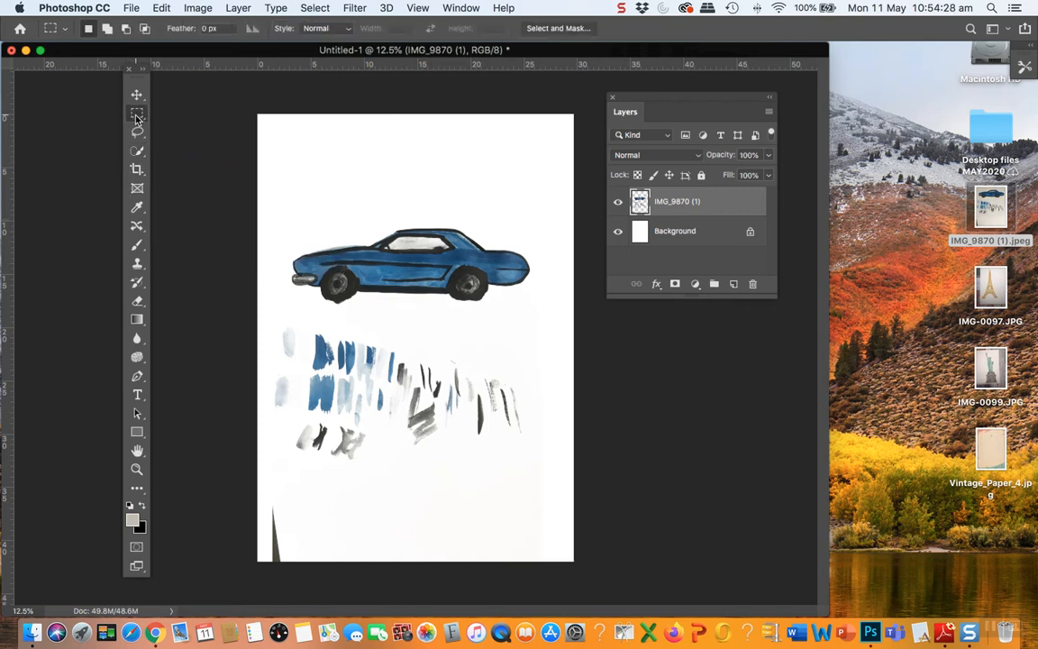
click(137, 131)
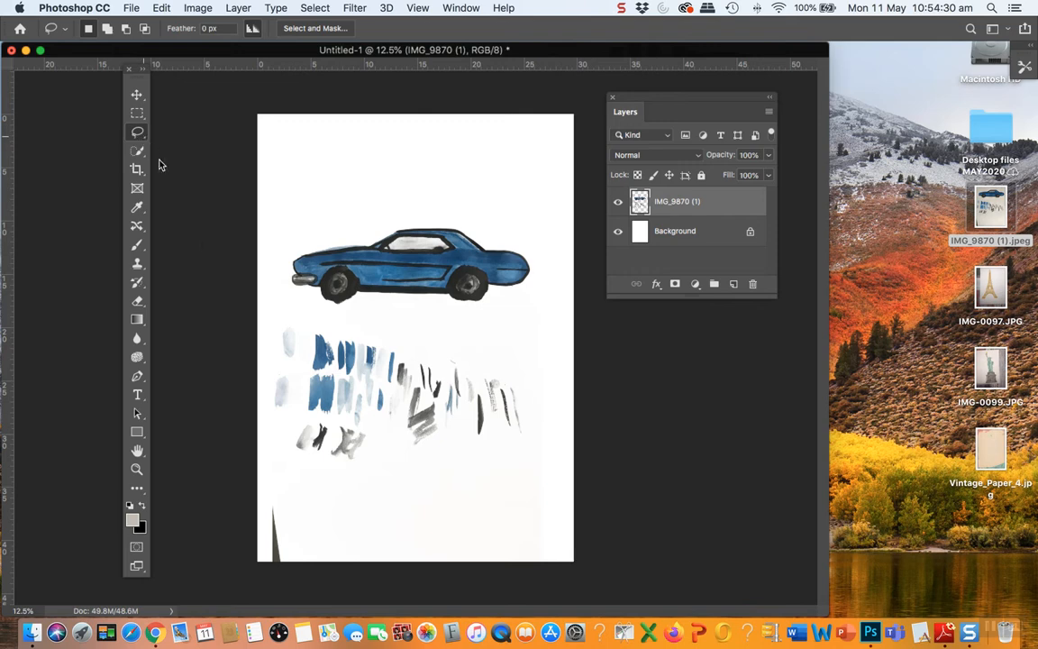
mouse_move(282, 344)
mouse_down()
mouse_move(265, 378)
mouse_move(280, 455)
mouse_move(325, 484)
mouse_move(378, 497)
mouse_move(500, 460)
mouse_move(556, 425)
mouse_move(547, 368)
mouse_move(522, 358)
mouse_move(368, 344)
mouse_move(326, 318)
mouse_move(274, 333)
mouse_up()
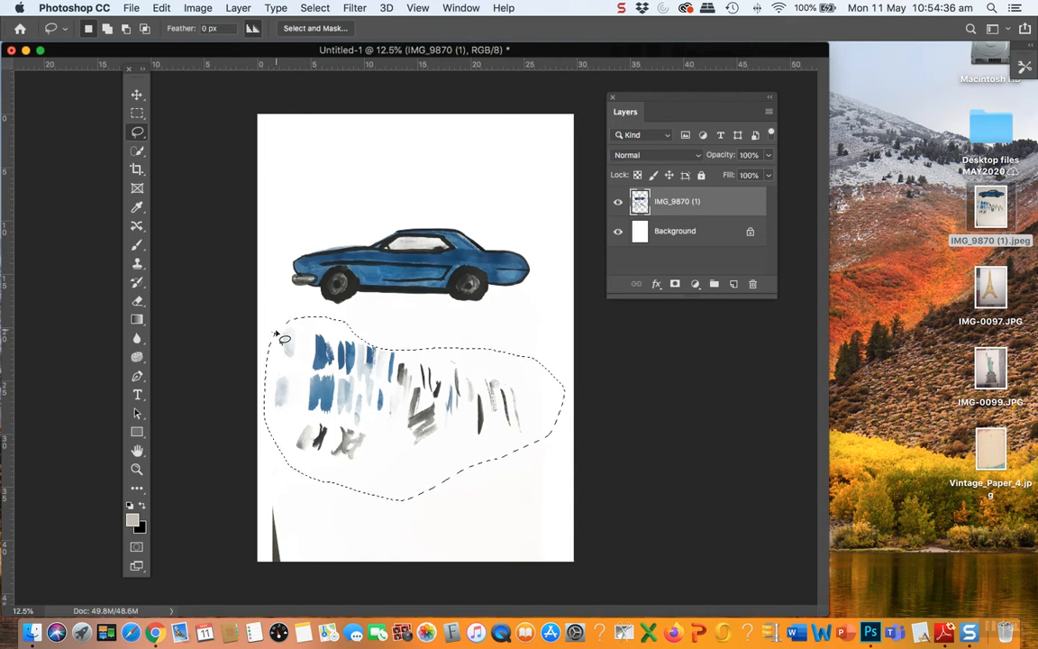
key(Delete)
key(super+d)
Delete the leftover dark sliver and paper remnants across the page's lower part using a rectangular marquee, and deselect.
click(136, 114)
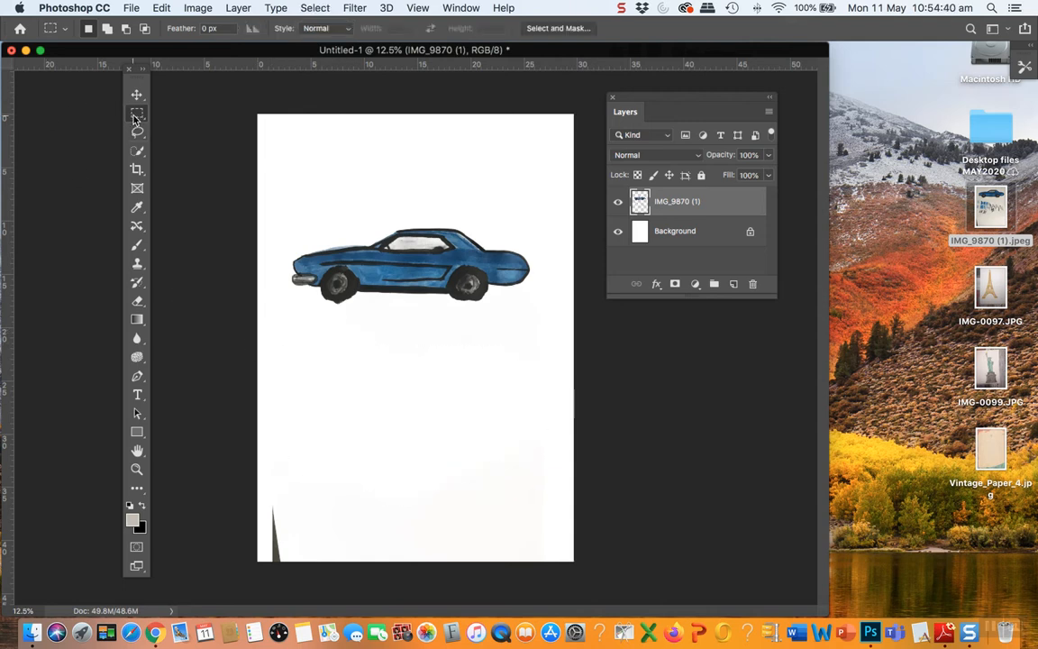
drag(258, 454, 575, 579)
key(Delete)
click(575, 583)
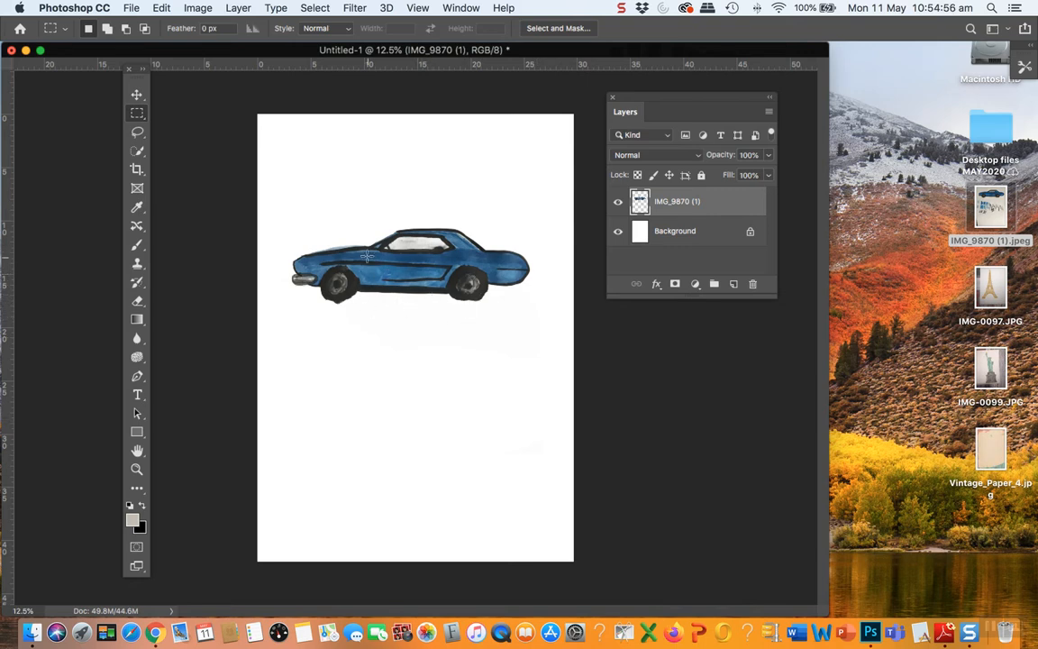
Move the cut-out car down into the lower half of the page with the Move tool.
click(136, 94)
drag(390, 271, 417, 509)
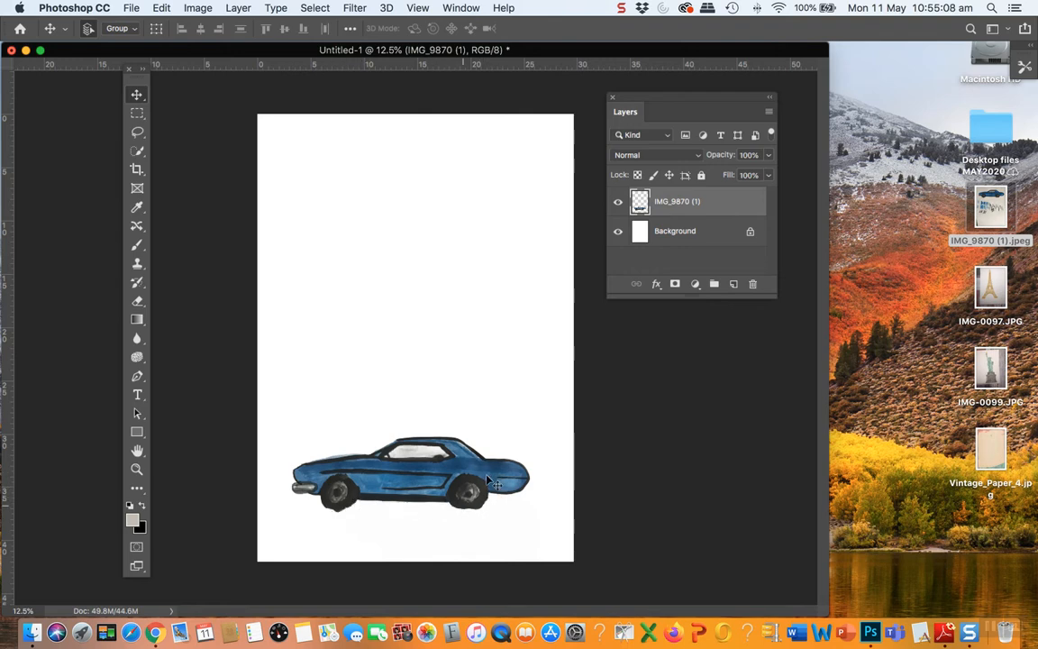
drag(432, 487, 432, 437)
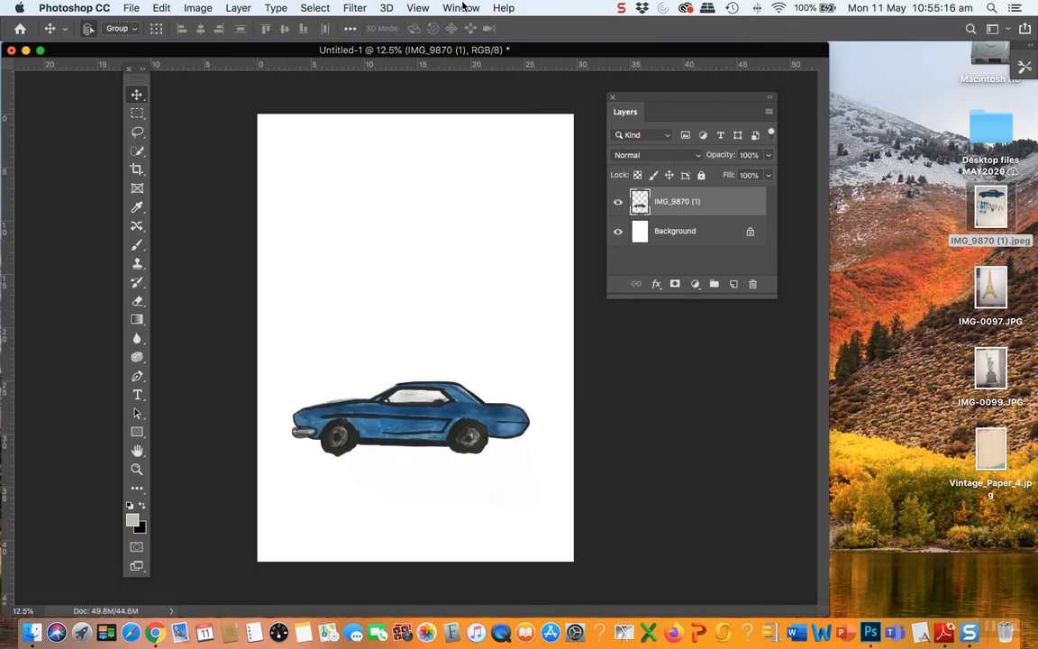
Show the History panel, dock it beneath the Layers panel and move the Swatches panel aside.
click(462, 7)
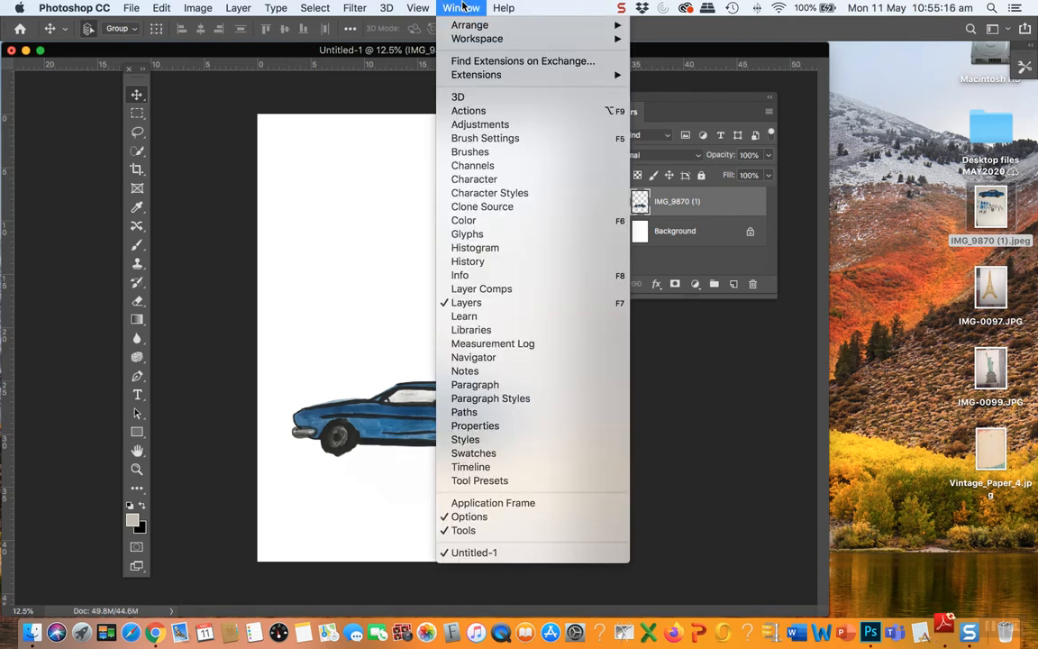
click(467, 261)
drag(992, 242, 728, 363)
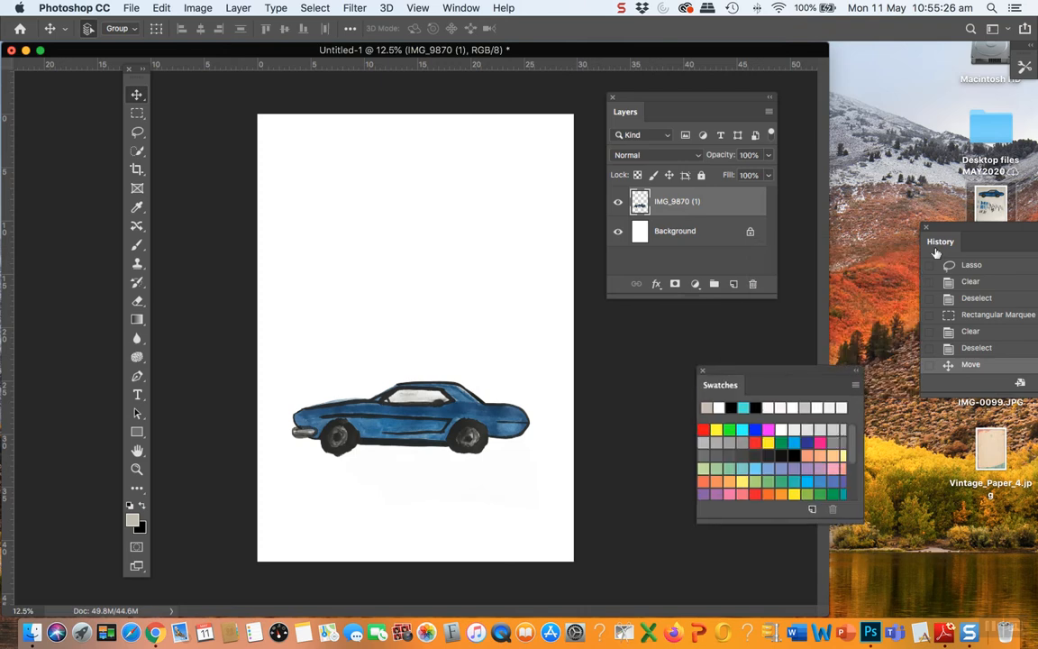
drag(959, 232, 637, 306)
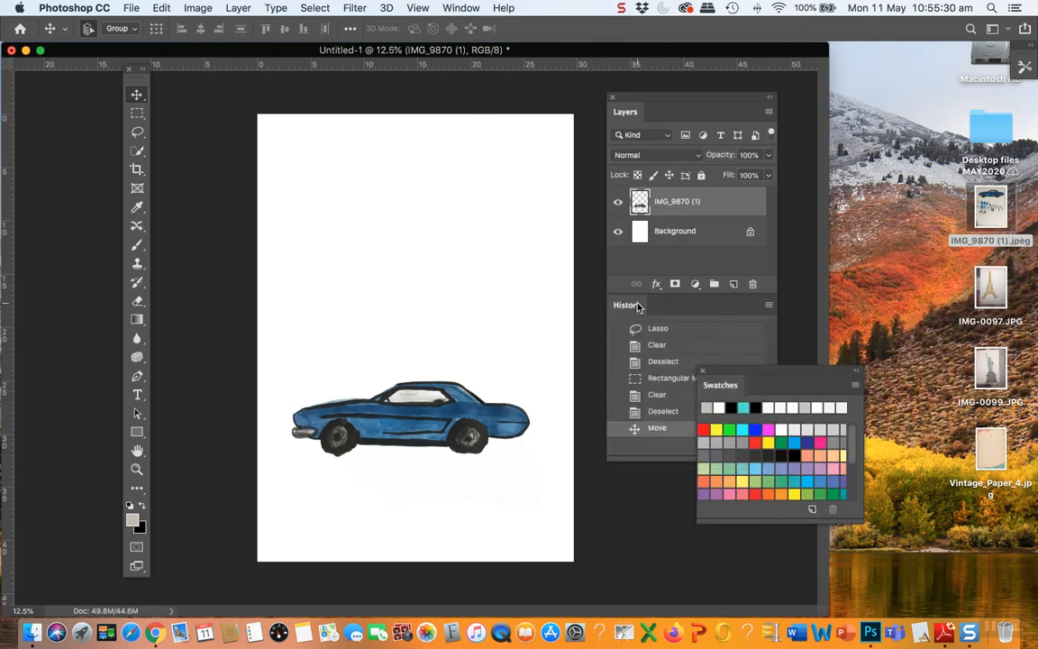
drag(799, 374, 809, 372)
Step back through the document's history to the Rasterize Smart Object state.
click(662, 331)
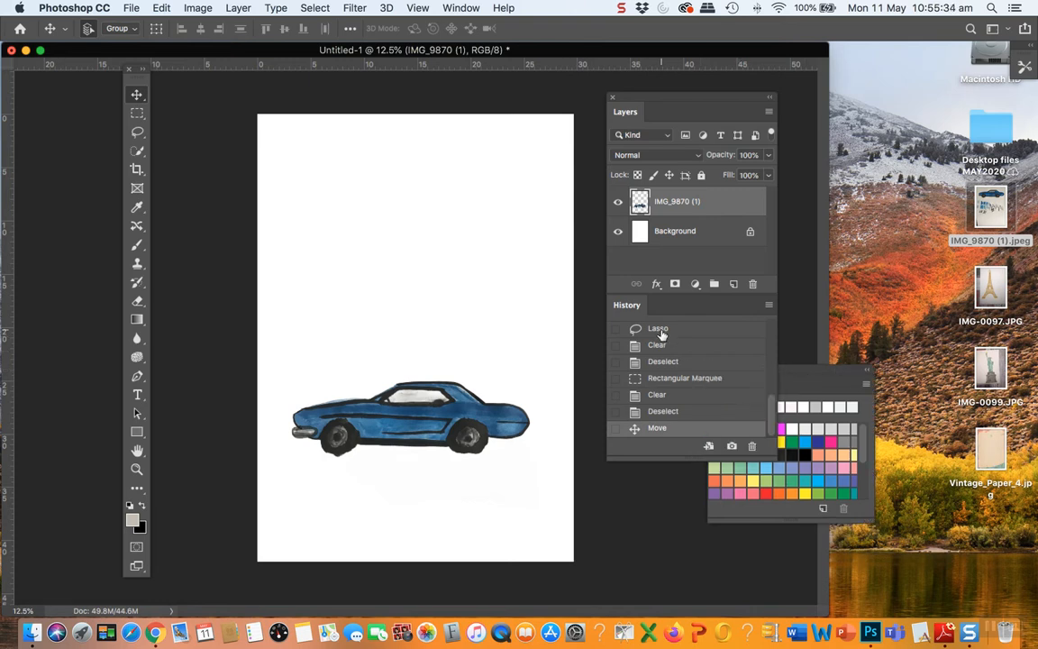
click(660, 330)
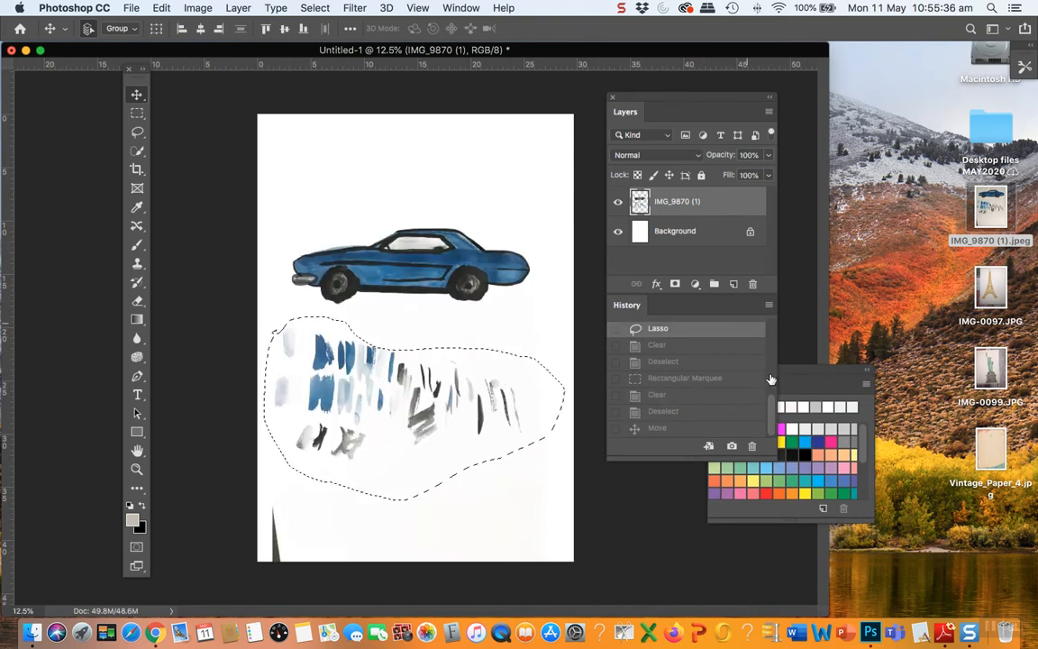
drag(769, 408, 755, 313)
click(669, 357)
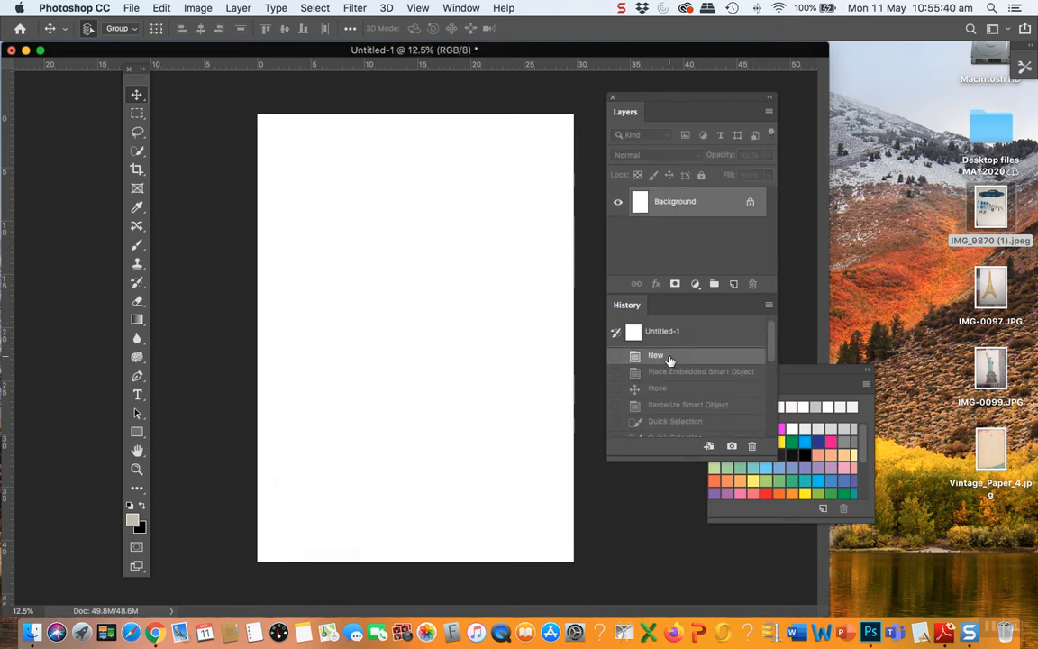
click(667, 373)
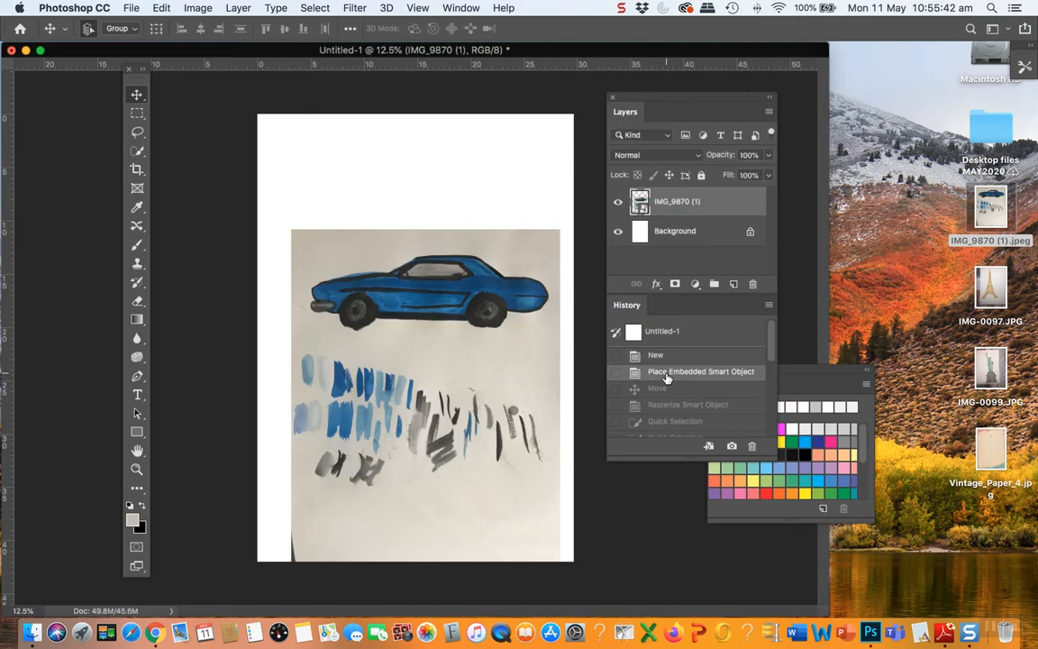
click(667, 406)
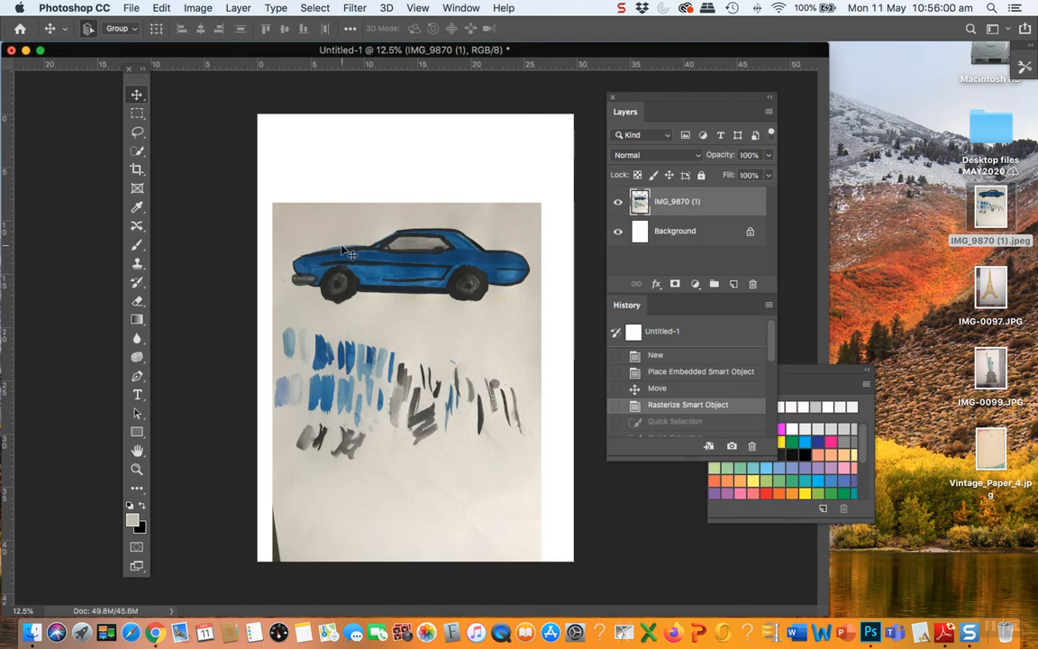
Select the pale paper background by Color Range with a fuzziness of 125.
click(316, 9)
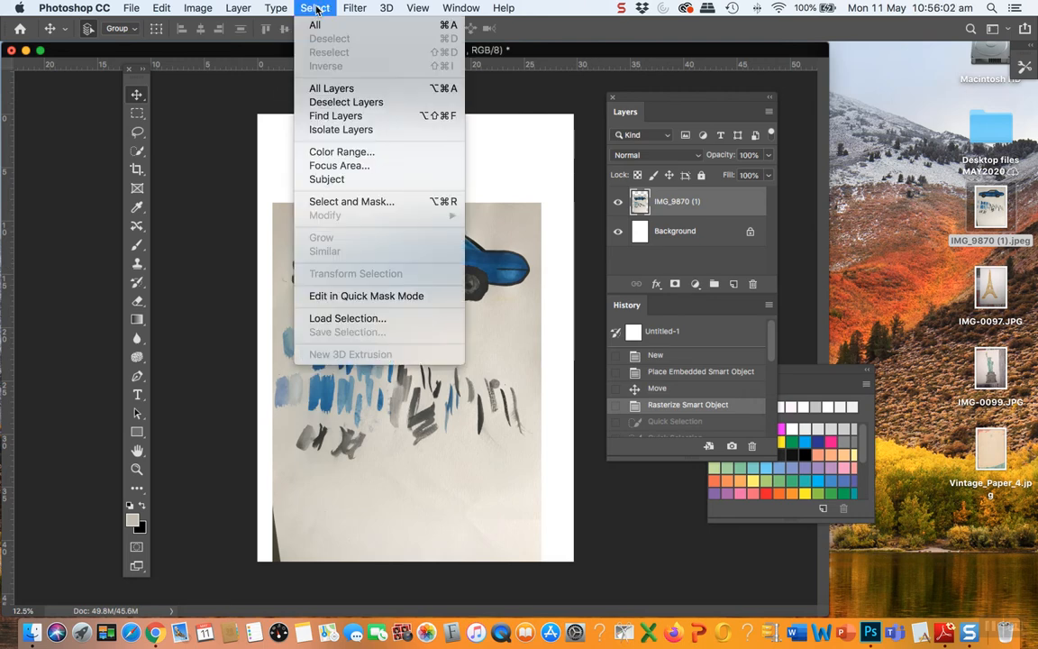
click(327, 151)
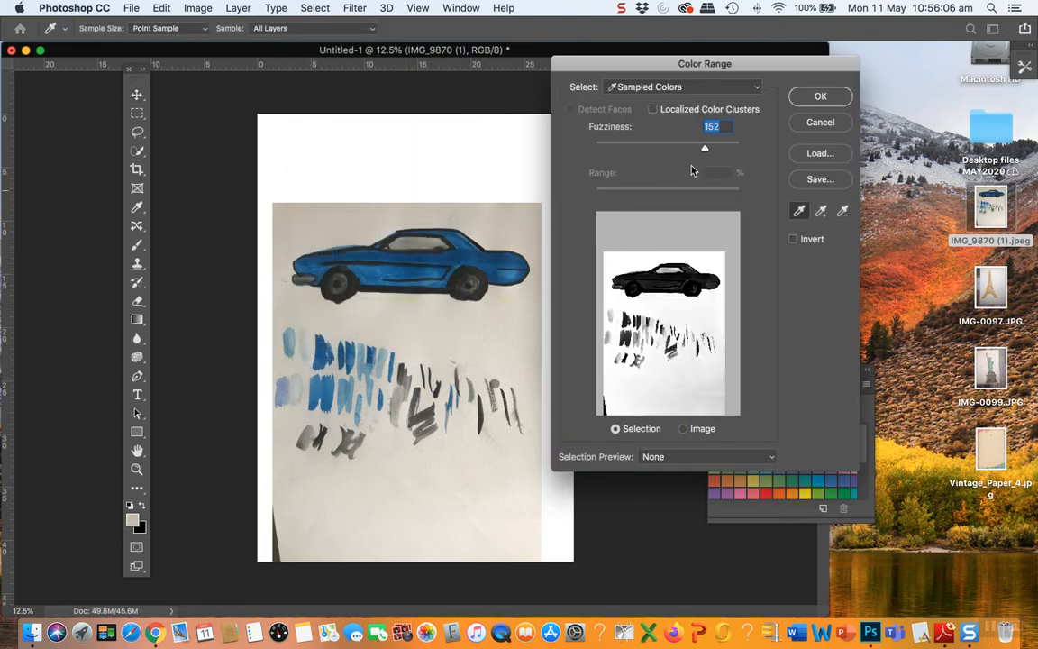
drag(706, 151, 685, 152)
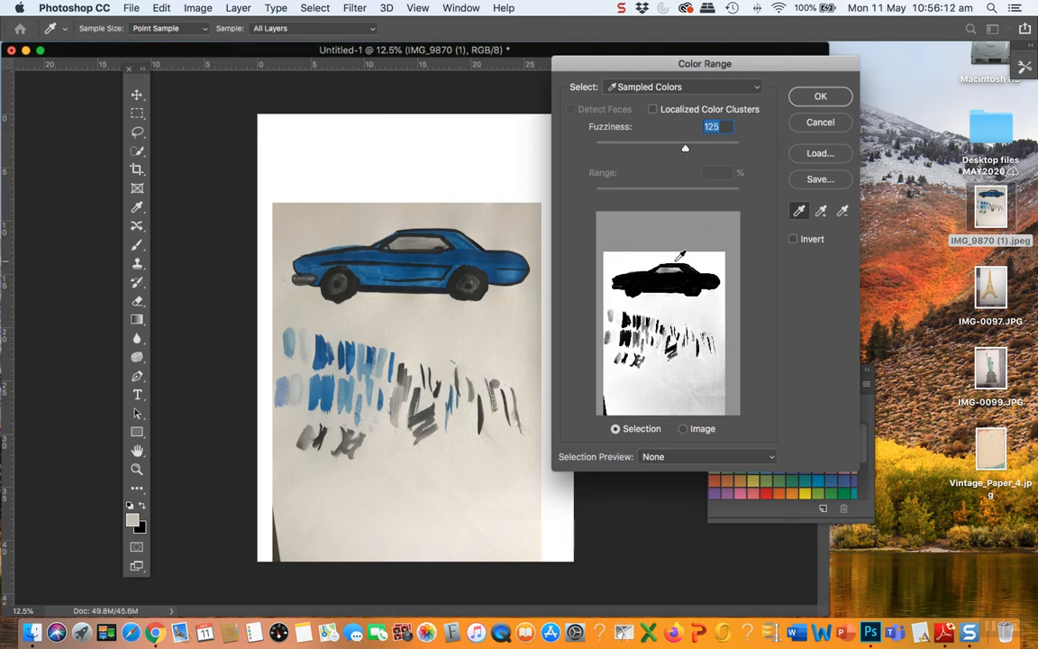
click(821, 97)
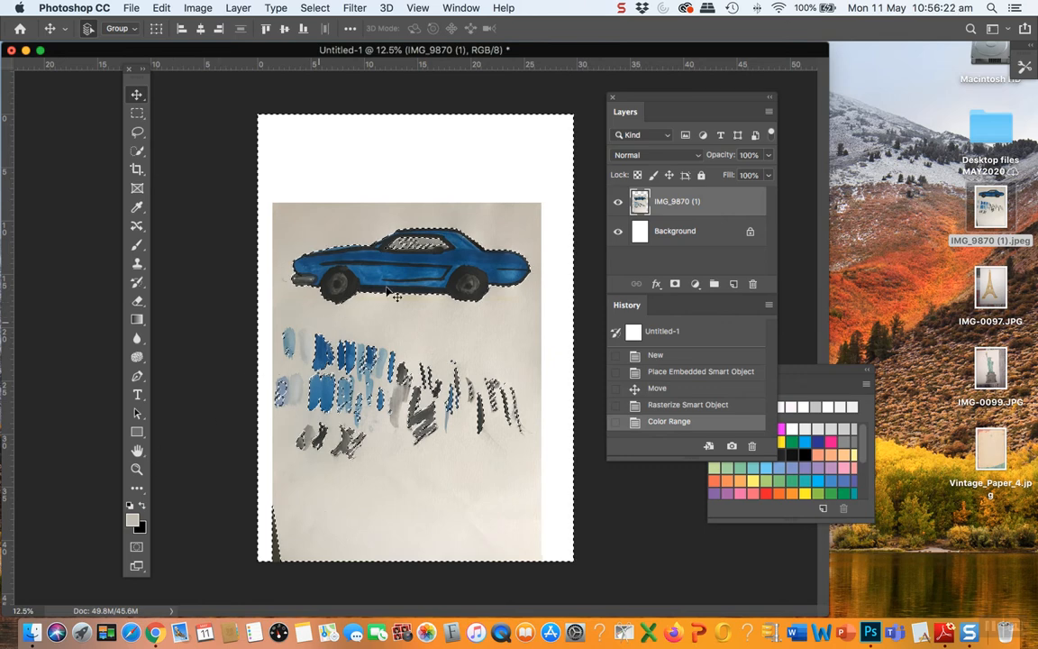
Enter Quick Mask with color indicating selected areas, and erase the mask over the car's windows using the Eraser at 100% opacity.
double_click(136, 549)
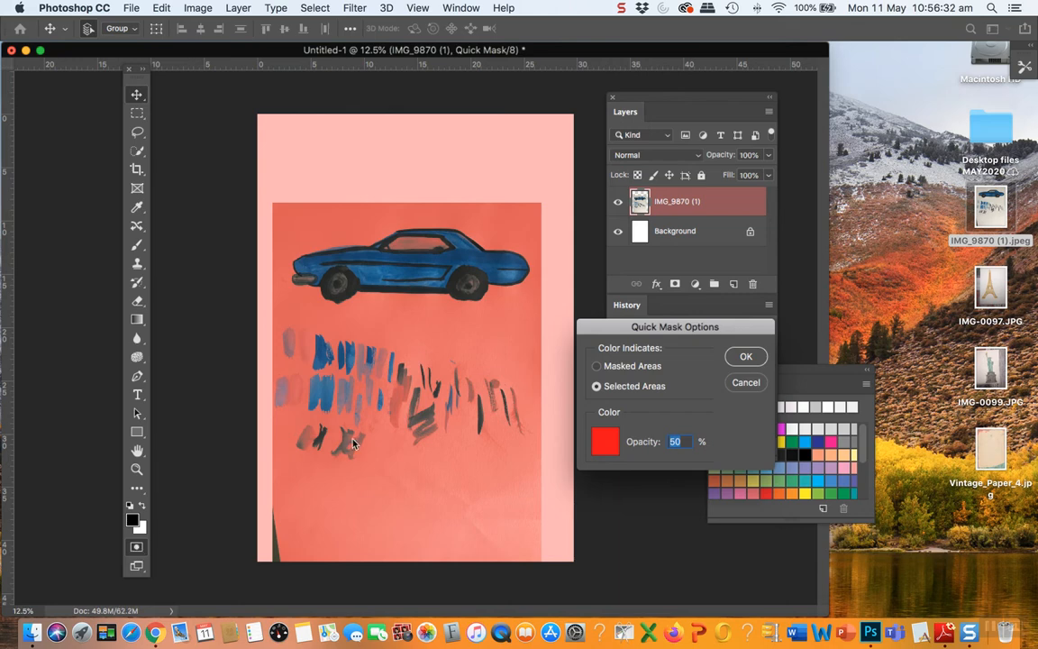
click(747, 358)
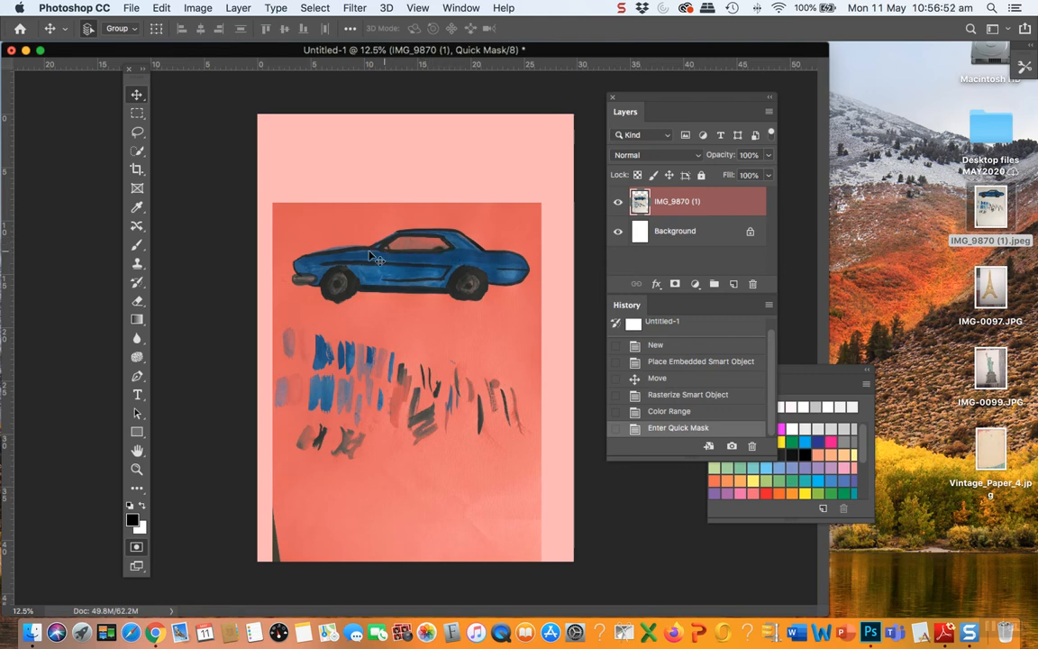
click(137, 303)
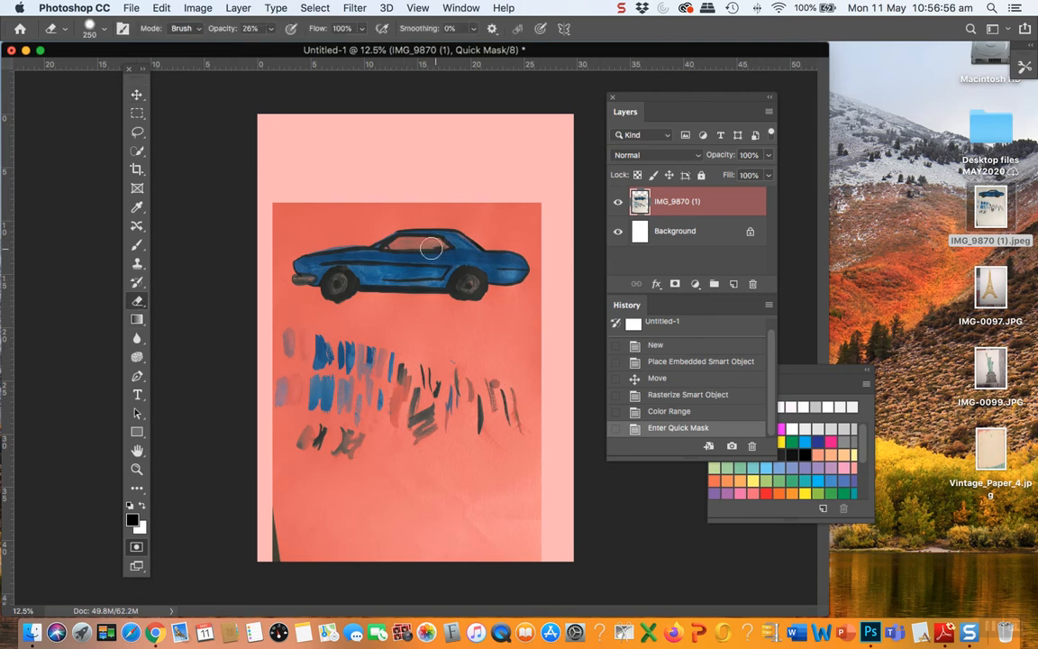
mouse_move(410, 249)
mouse_down()
mouse_move(378, 223)
mouse_move(359, 223)
mouse_move(392, 220)
mouse_up()
click(272, 31)
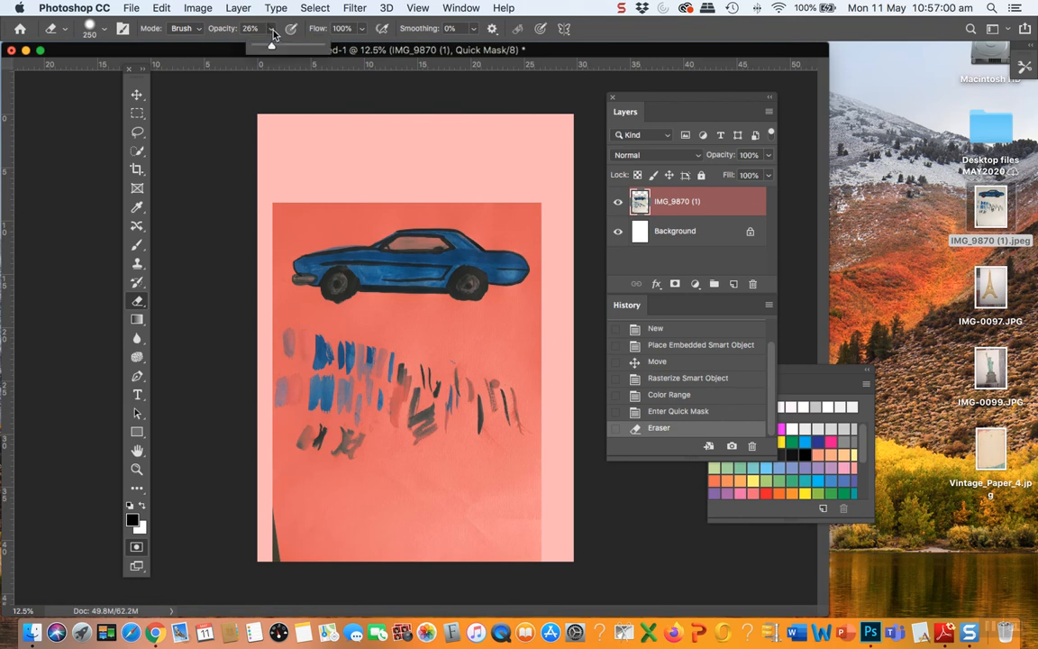
drag(279, 47, 359, 59)
mouse_move(464, 265)
mouse_down()
mouse_move(413, 244)
mouse_move(393, 245)
mouse_move(390, 256)
mouse_move(382, 240)
mouse_move(364, 236)
mouse_move(412, 260)
mouse_move(373, 233)
mouse_up()
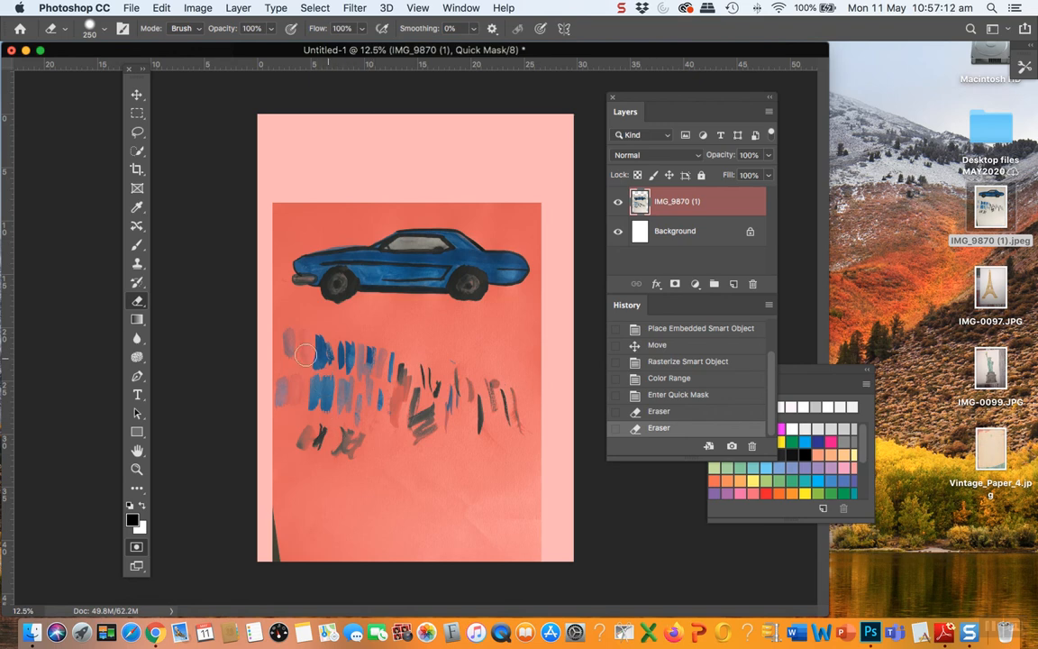
Brush black at 18% opacity over the loose paint strokes below the car to add them to the quick mask.
click(136, 250)
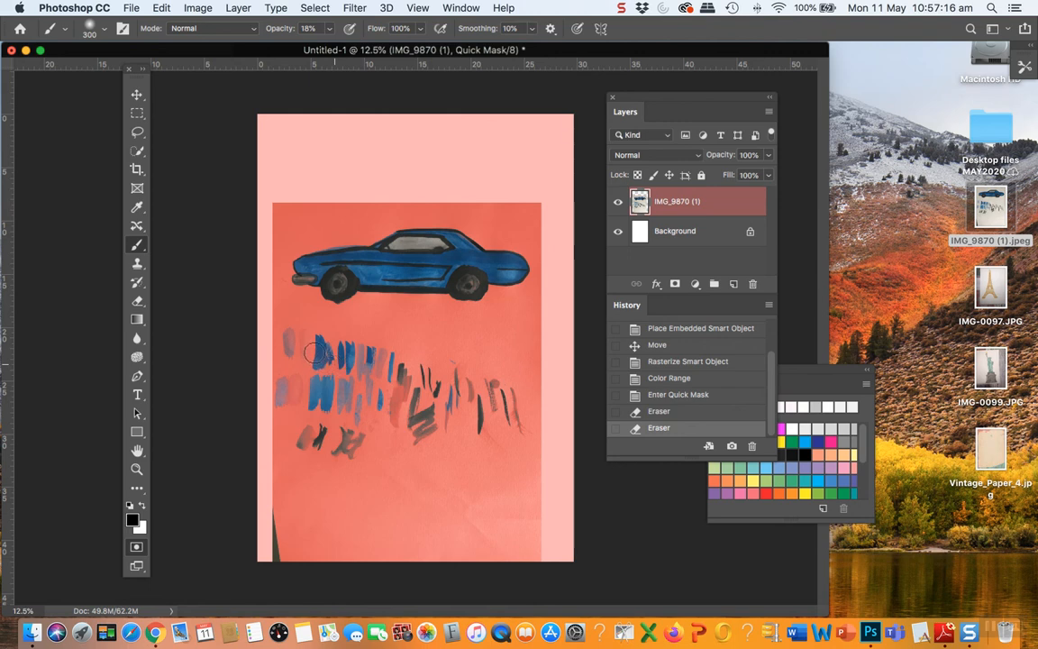
drag(336, 354, 311, 350)
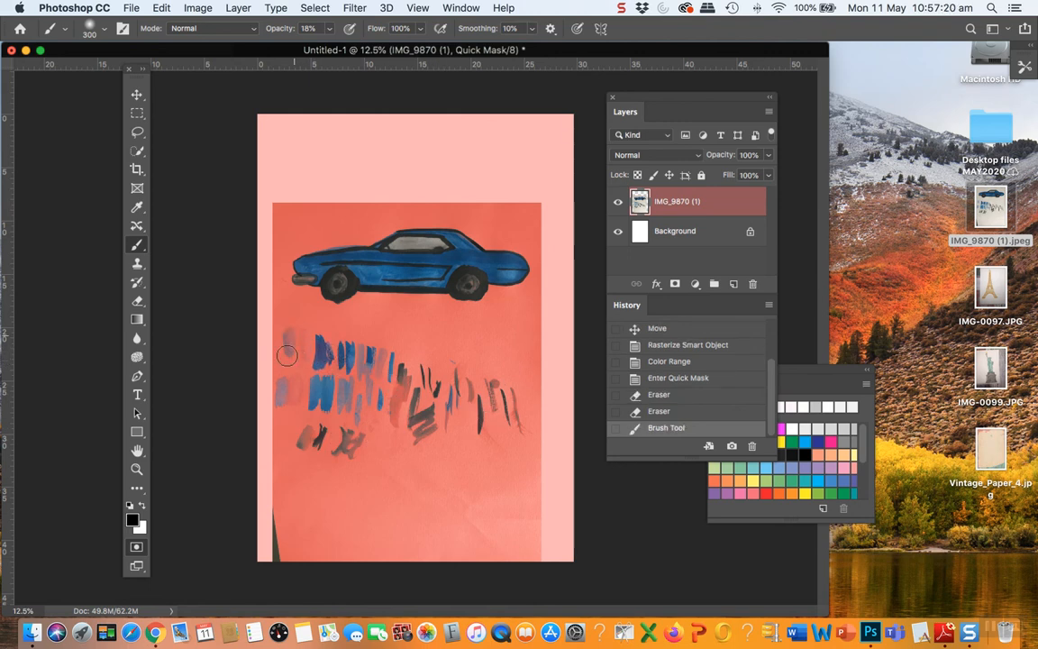
click(364, 382)
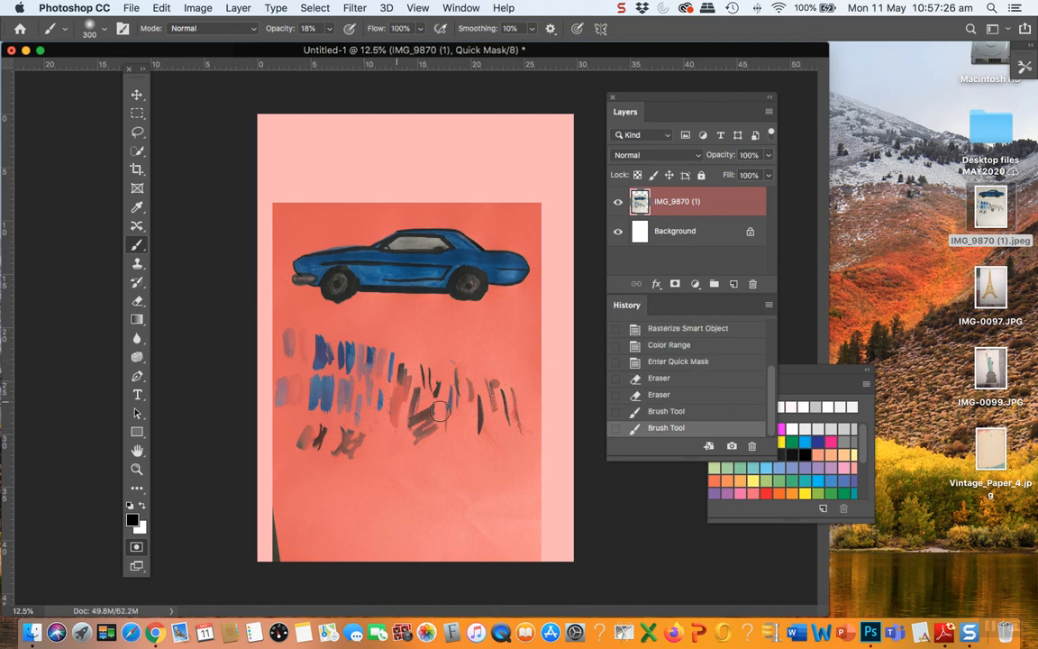
click(293, 337)
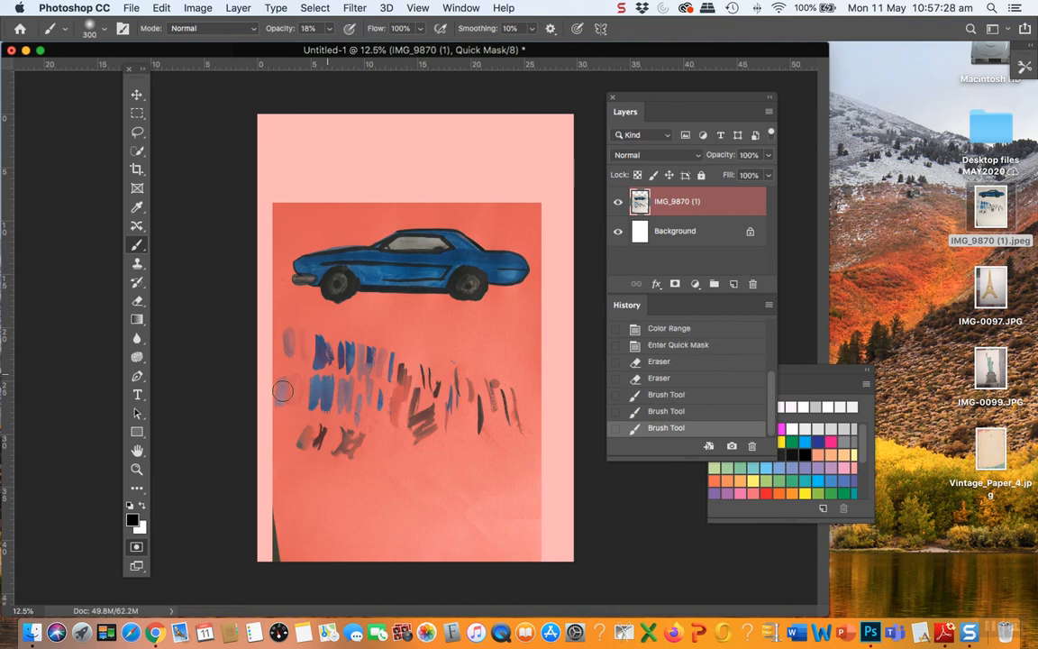
Exit Quick Mask, delete the selected paper background from the IMG_9870 (1) layer and deselect.
click(137, 549)
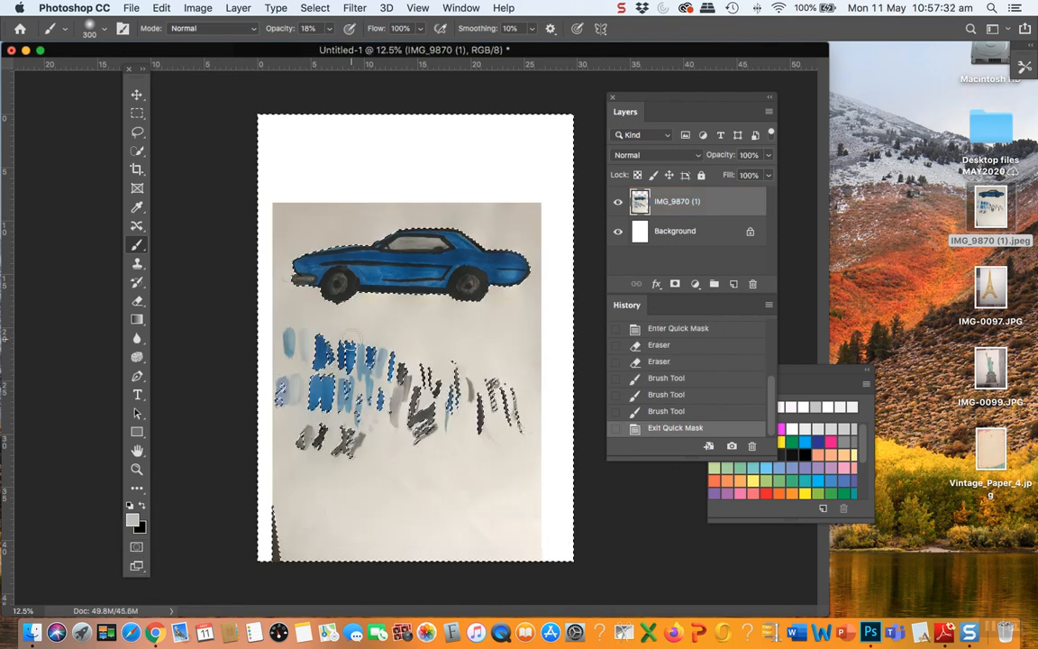
key(BackSpace)
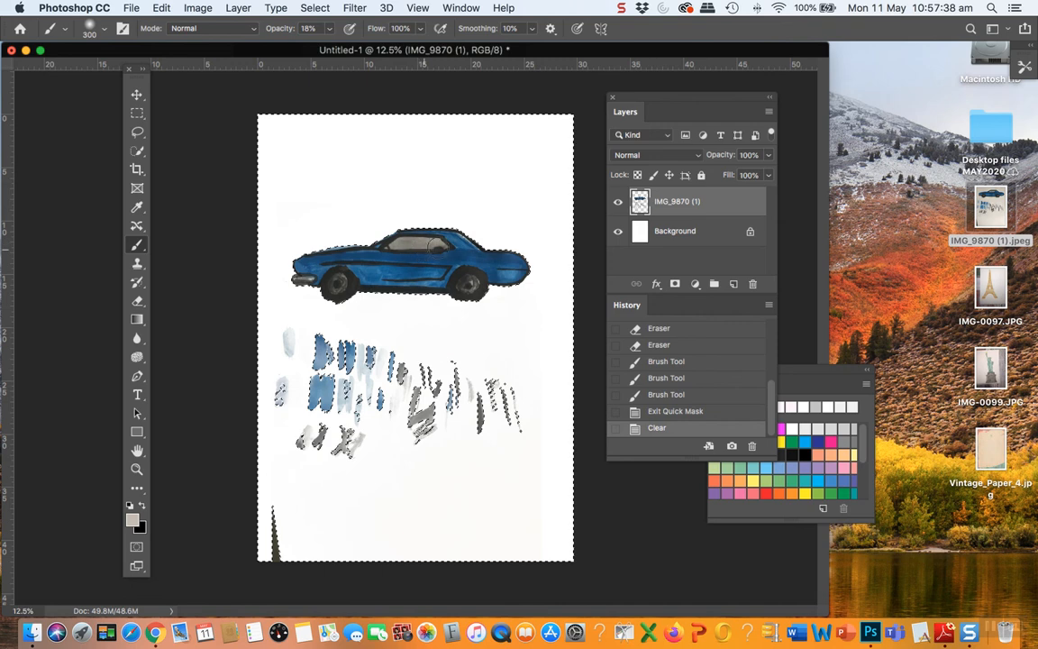
key(super+d)
Delete everything below the car using a rectangular marquee, deselect and switch to the Move tool.
click(137, 113)
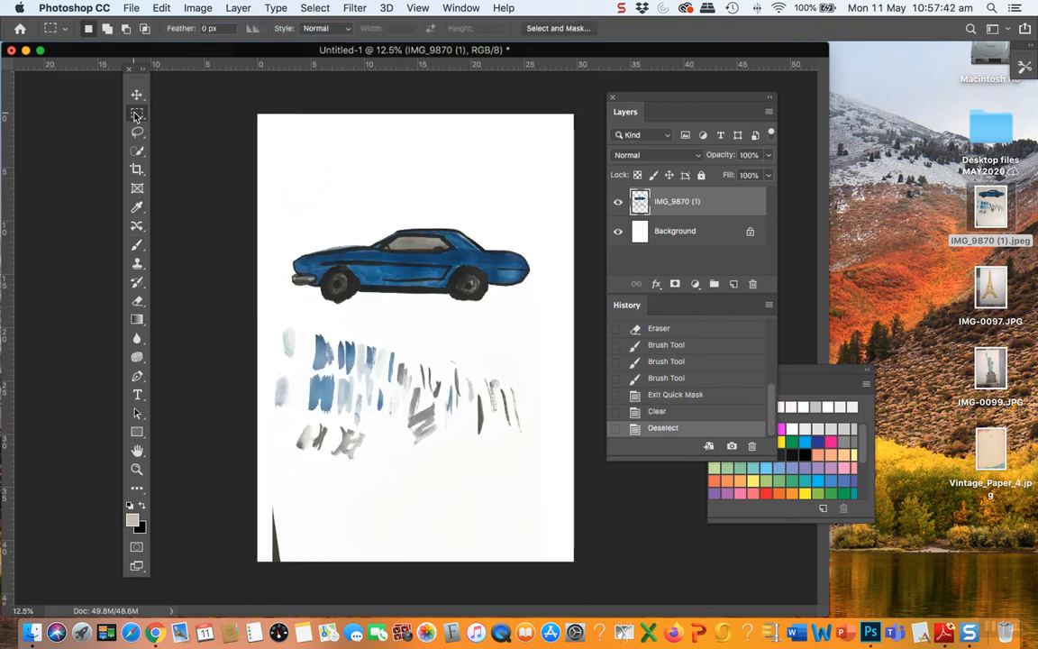
mouse_move(259, 315)
mouse_down()
mouse_move(394, 480)
mouse_move(586, 569)
mouse_up()
key(Delete)
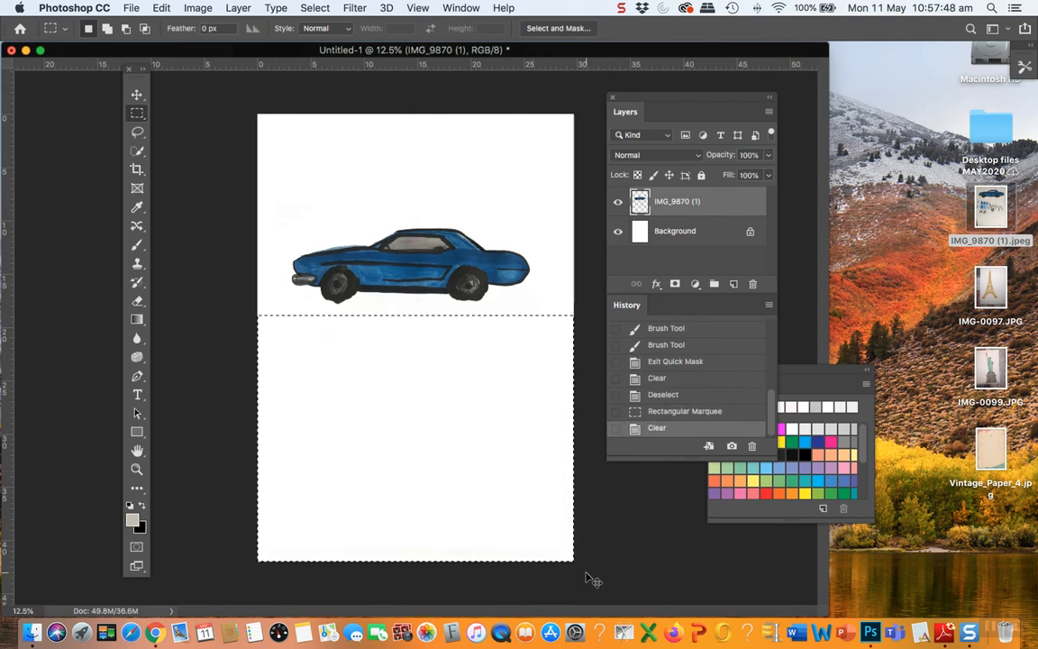
key(super+d)
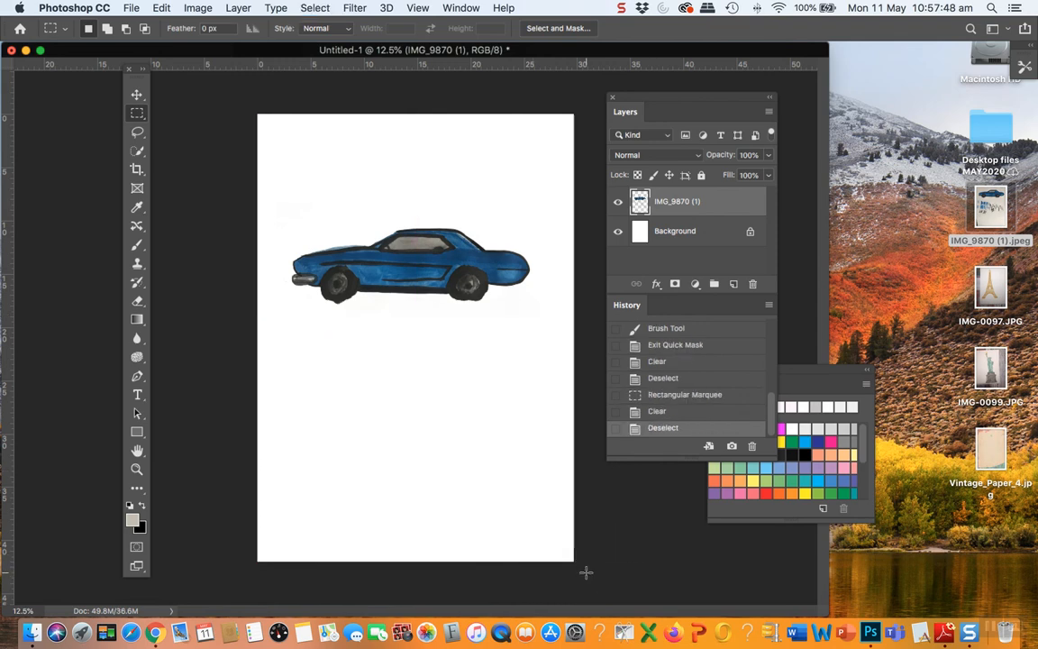
click(137, 94)
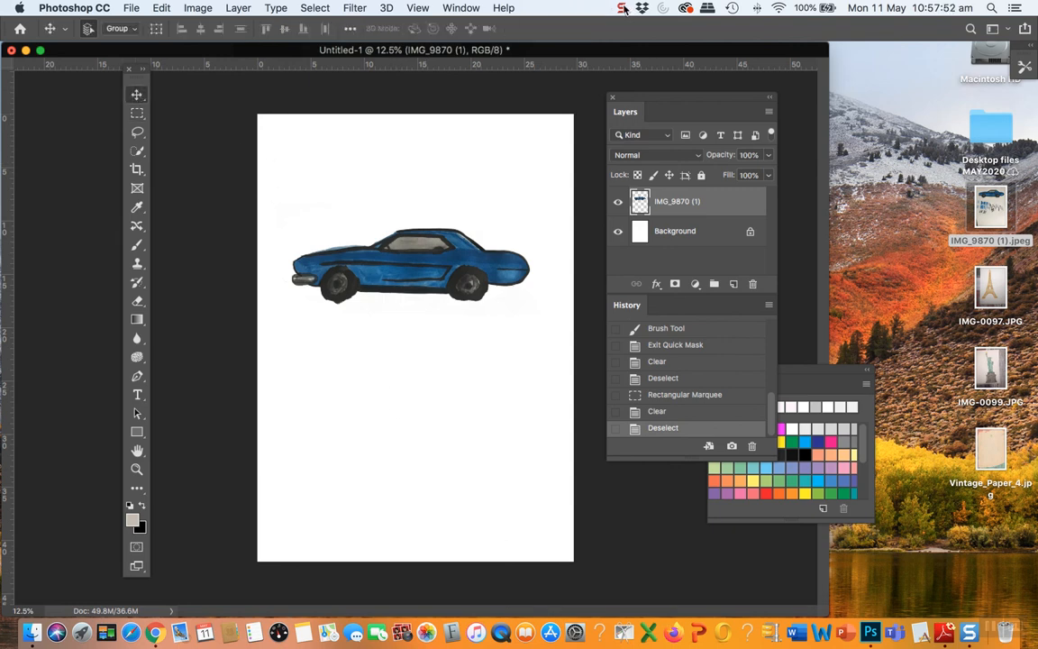